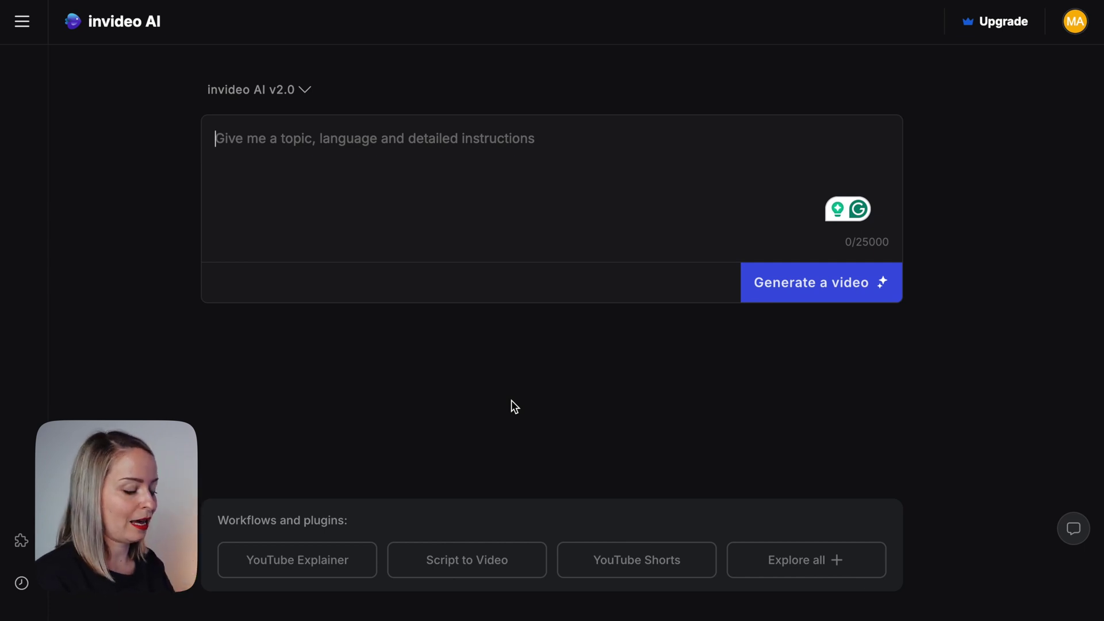
type("Make me a roughly 30 second reel")
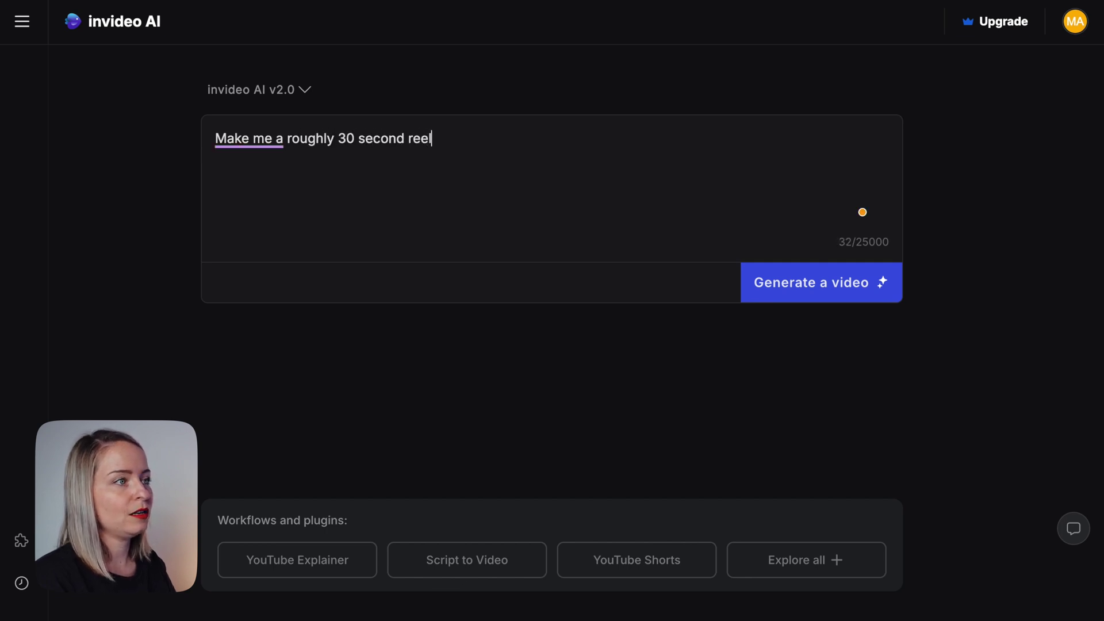
type(" from the content from this page:")
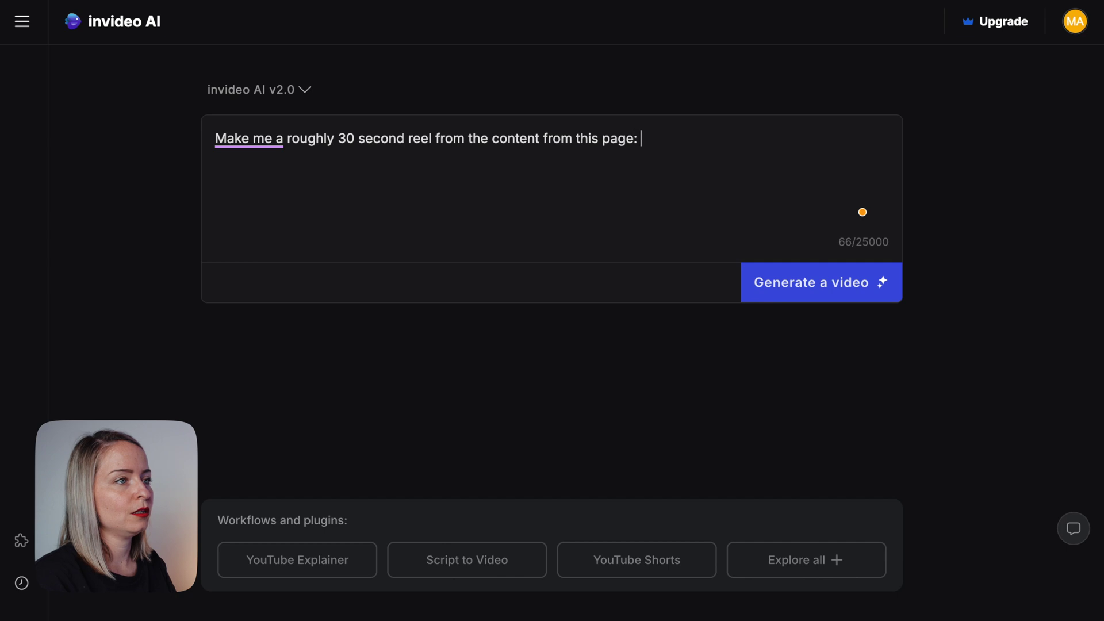
Paste the course page URL with the coupon code into the 30-second reel prompt.
type("https://courses.maggiestara.com/courses/social-media?coupon=SOCIAL-20-OFF")
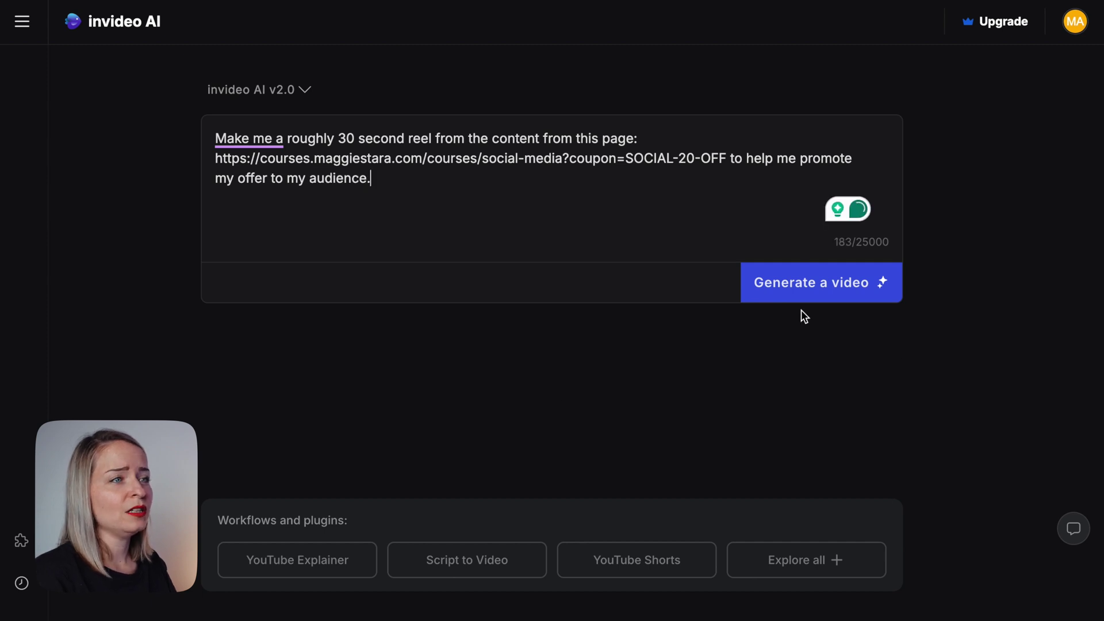
Generate the promo video from the prompt and let the 33-second preview load.
left_click(802, 285)
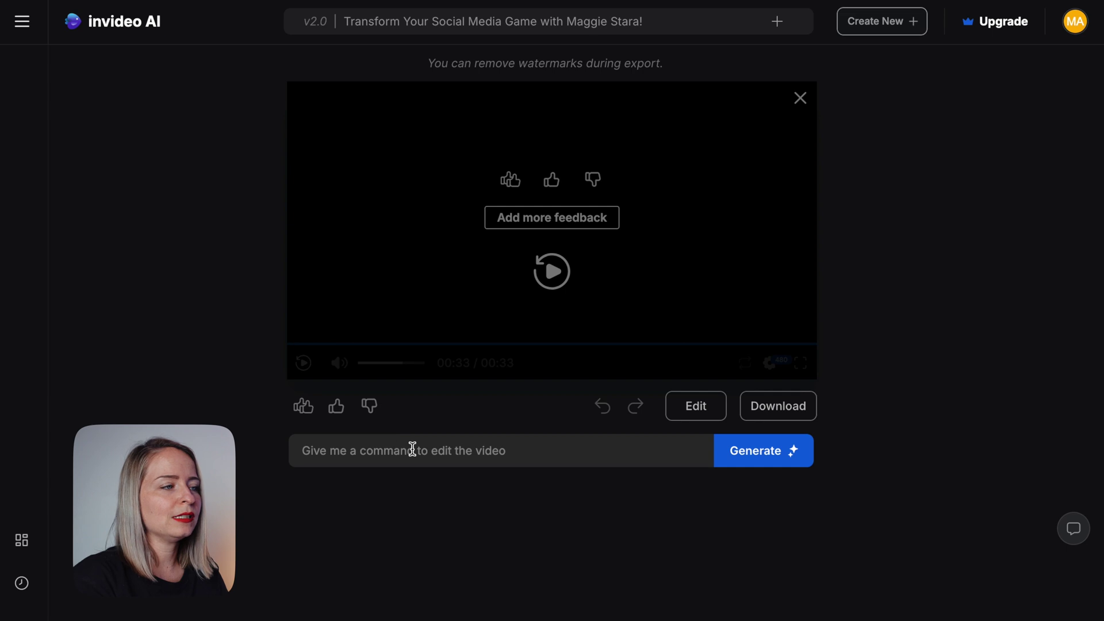
Request 'move the captions down a tiny bit and make the font montserrat' and submit it.
left_click(419, 451)
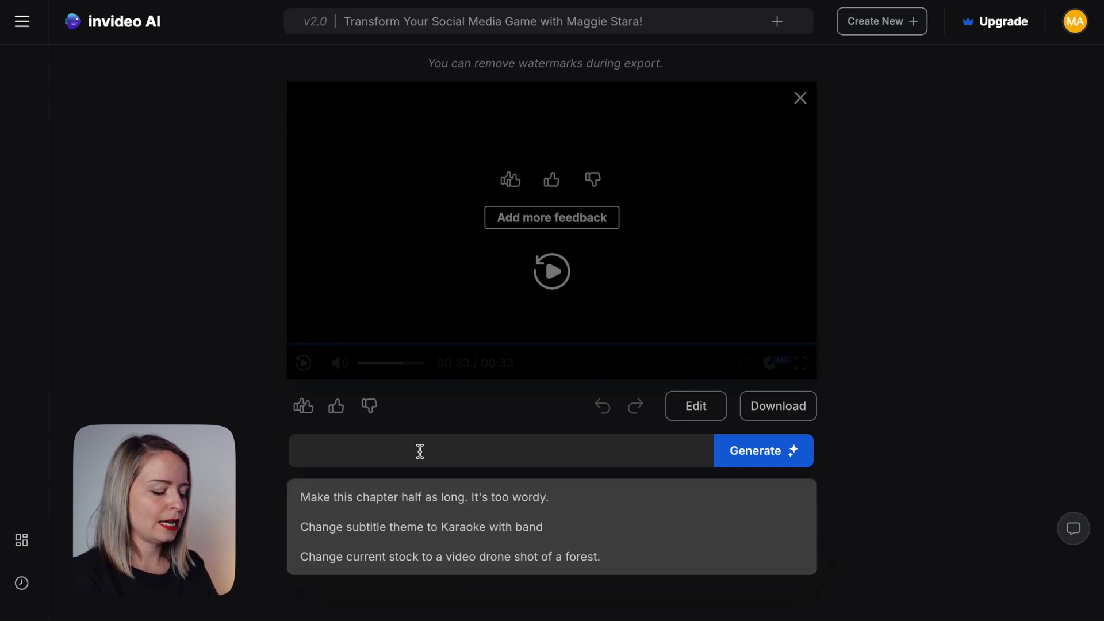
type("make th")
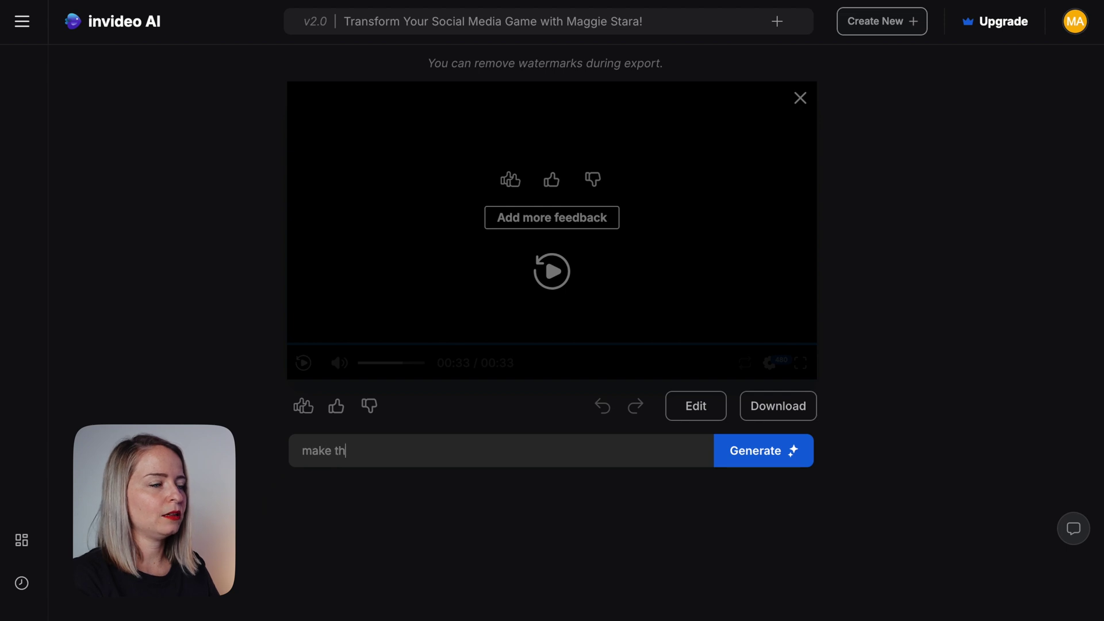
key("ctrl+a")
type("m")
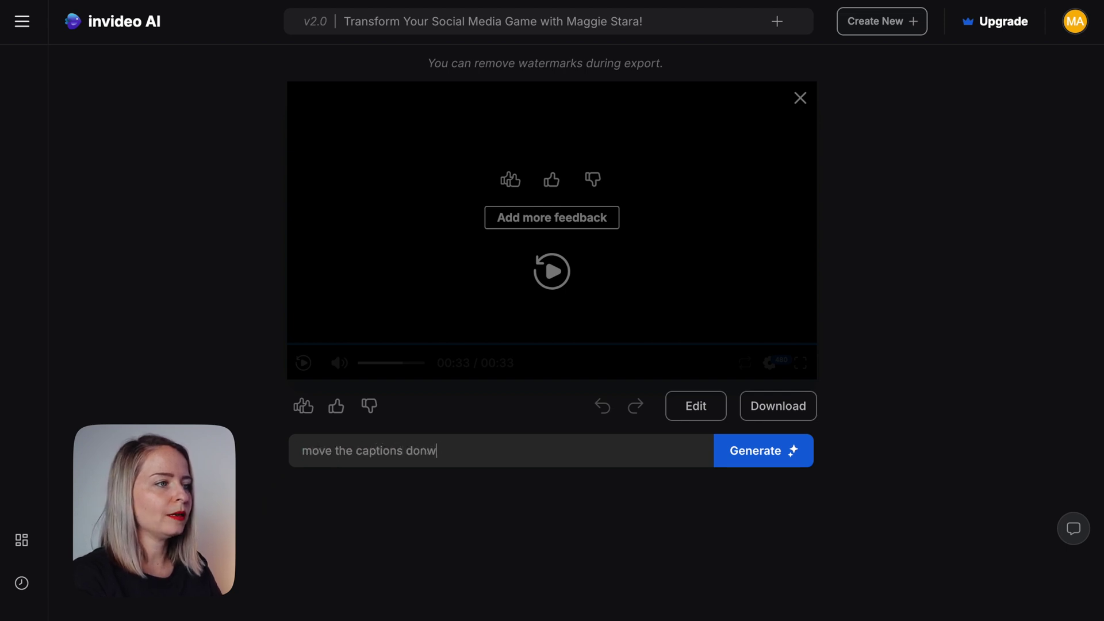
key("BackSpace")
type("wn a tiny bit and make the font montserrat")
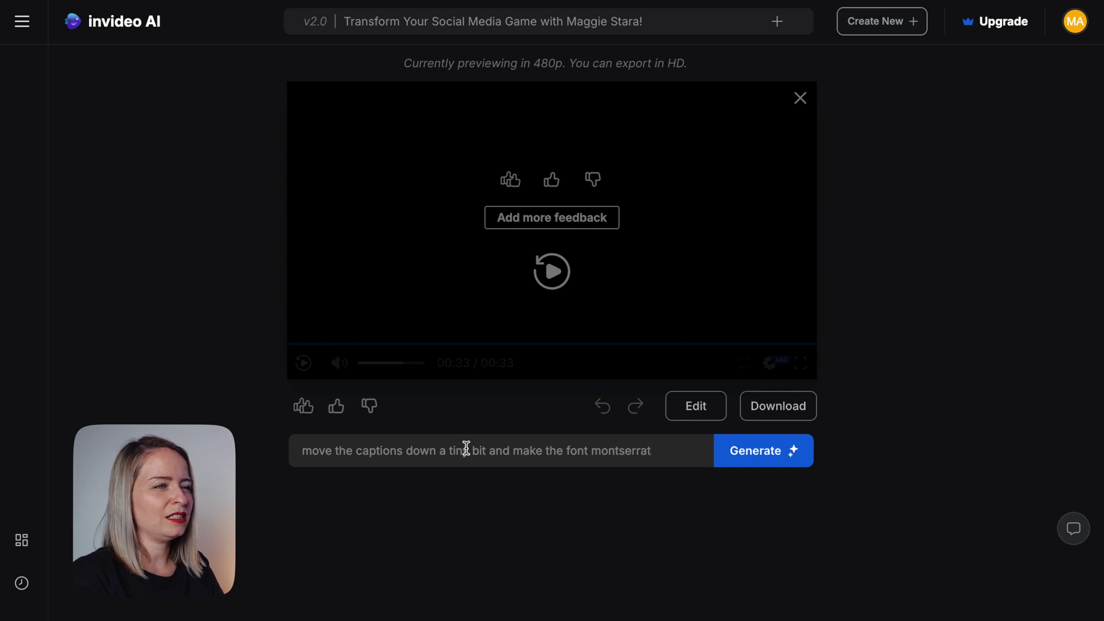
left_click(761, 456)
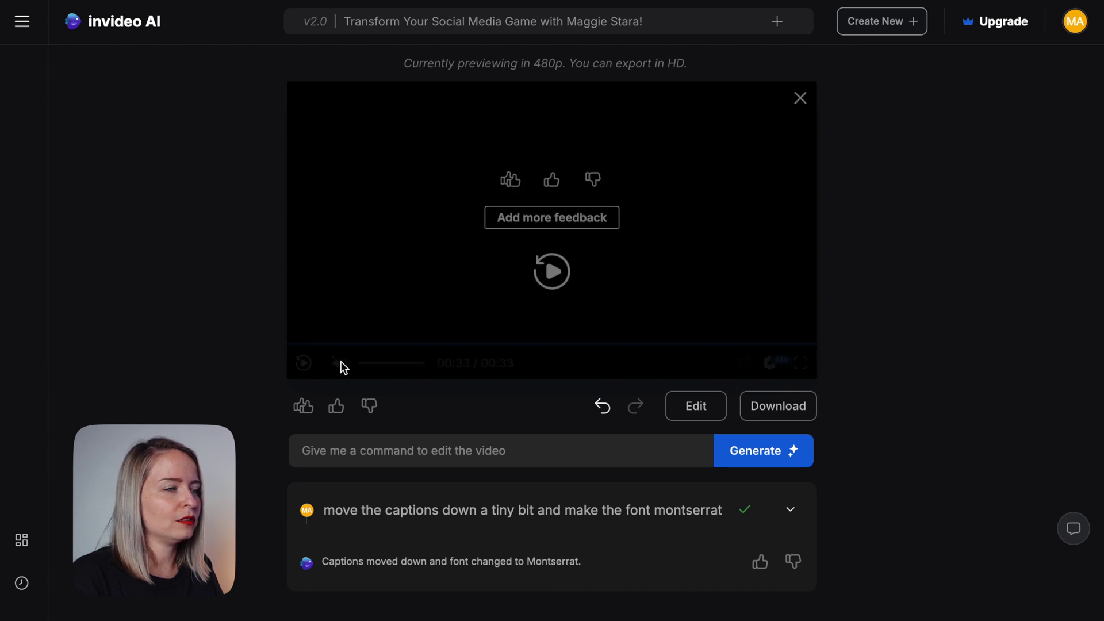
Replay the edited video to review the lowered Montserrat captions, then pause it.
left_click(553, 274)
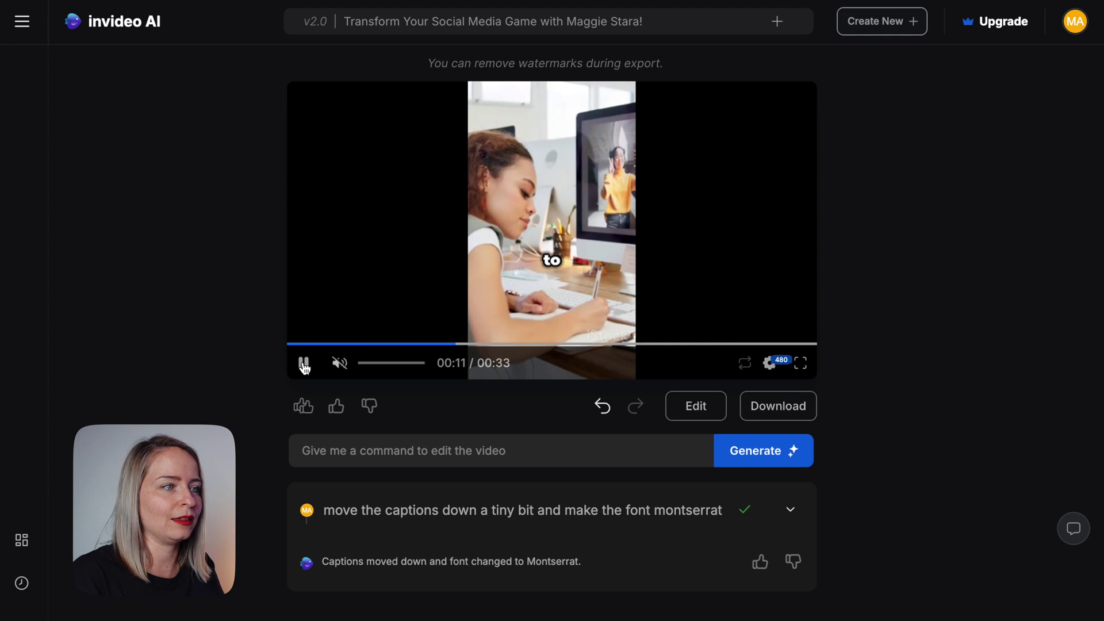
left_click(304, 366)
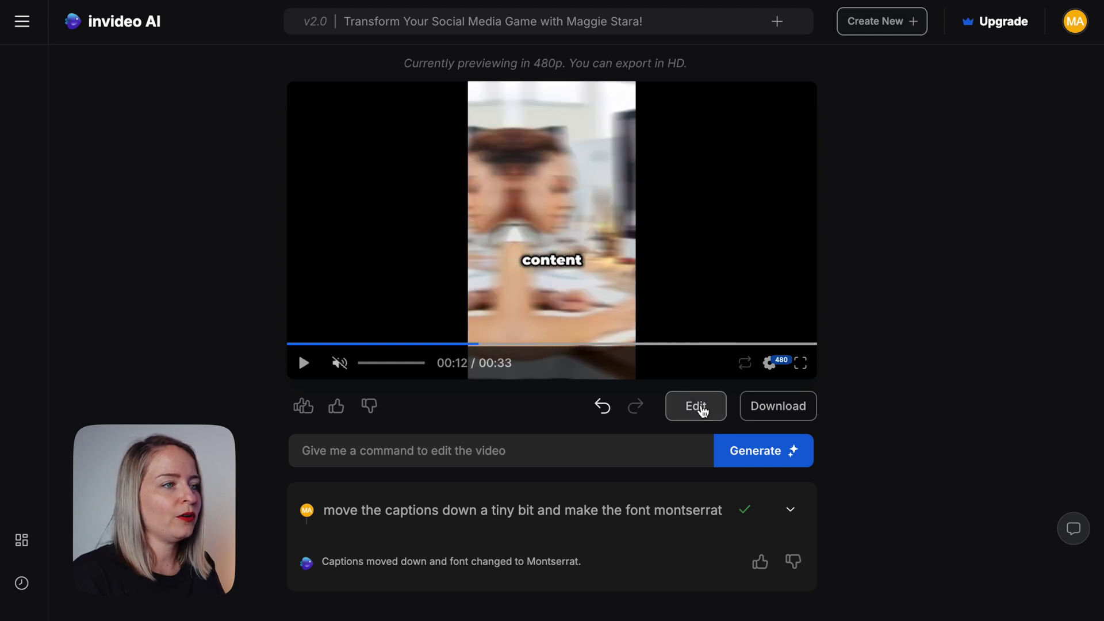
Bring up the Chapter 1 - Media 1 clip's duration and center point settings in the media editor.
left_click(702, 409)
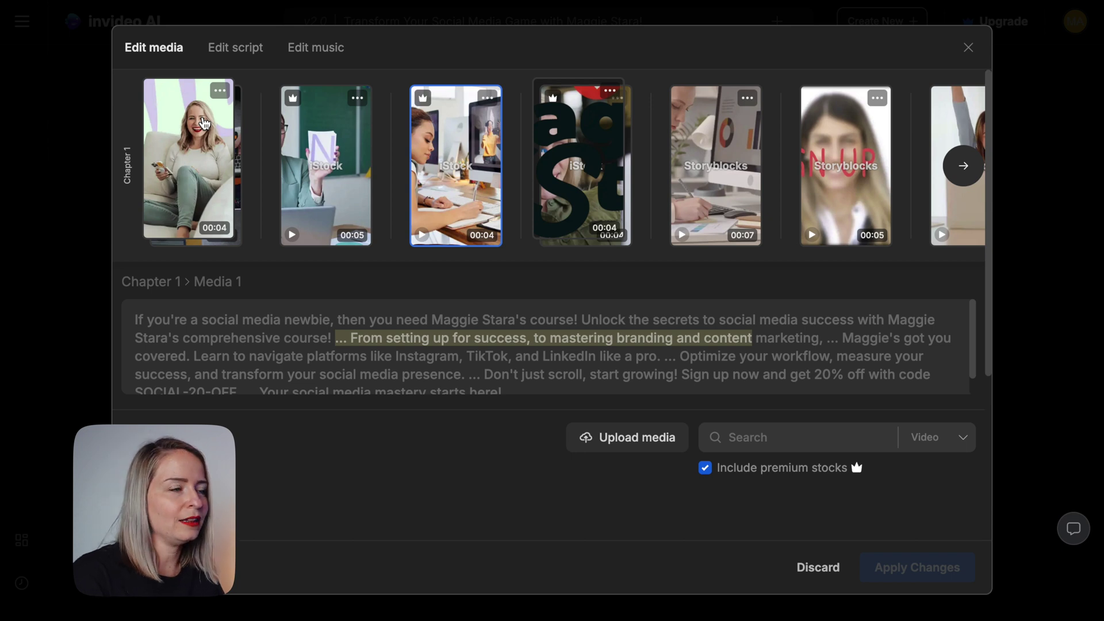
scroll(258, 135, "right", 2)
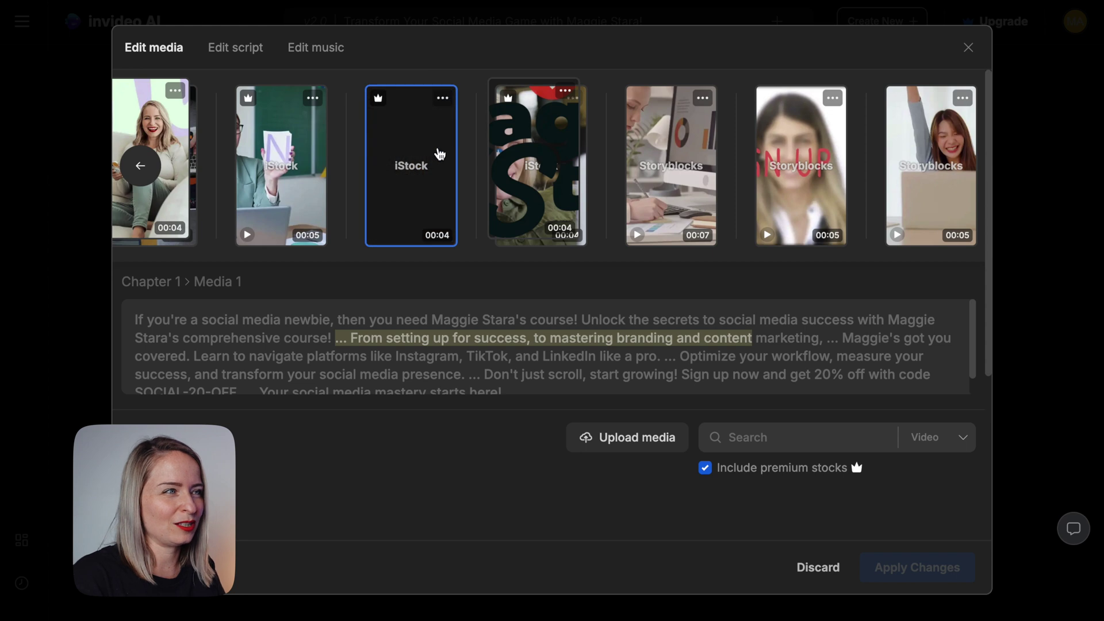
scroll(187, 124, "left", 2)
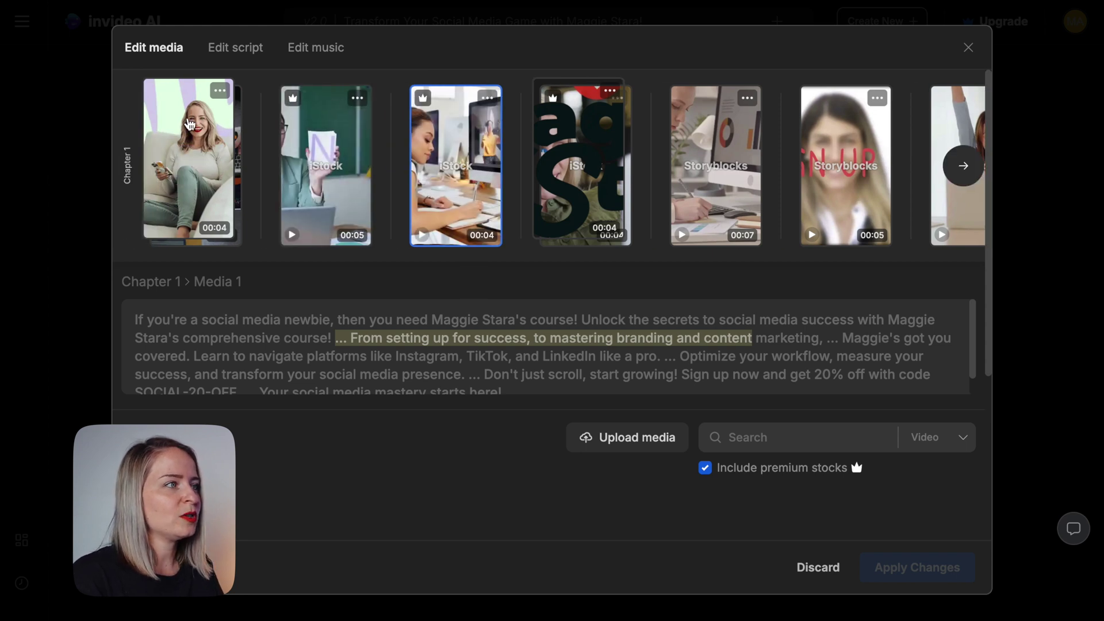
left_click(221, 93)
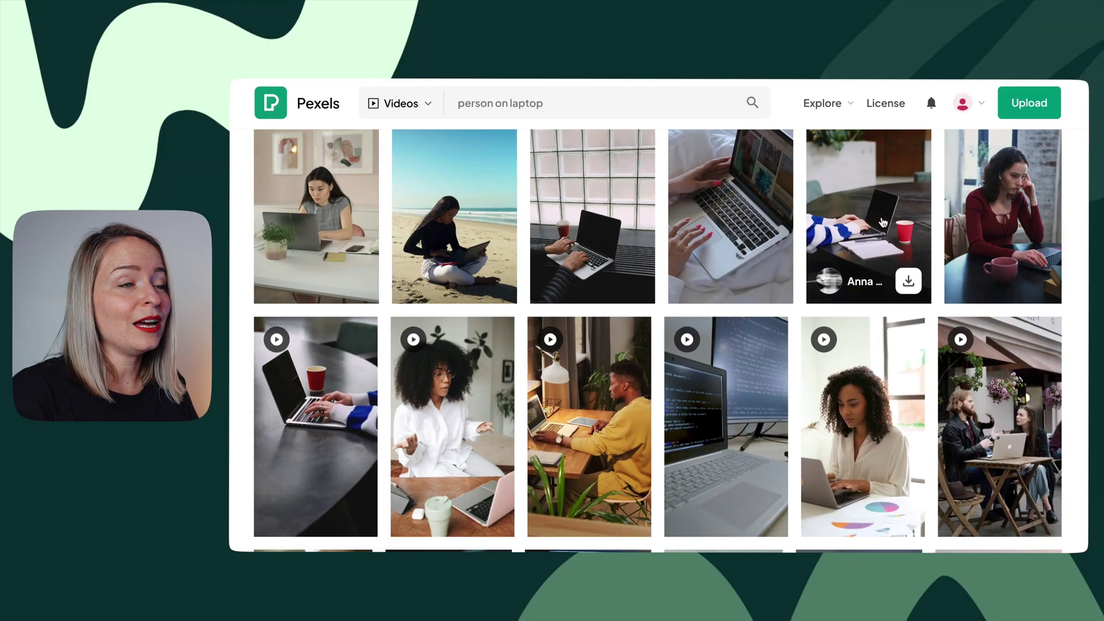
scroll(882, 222, "down", 5)
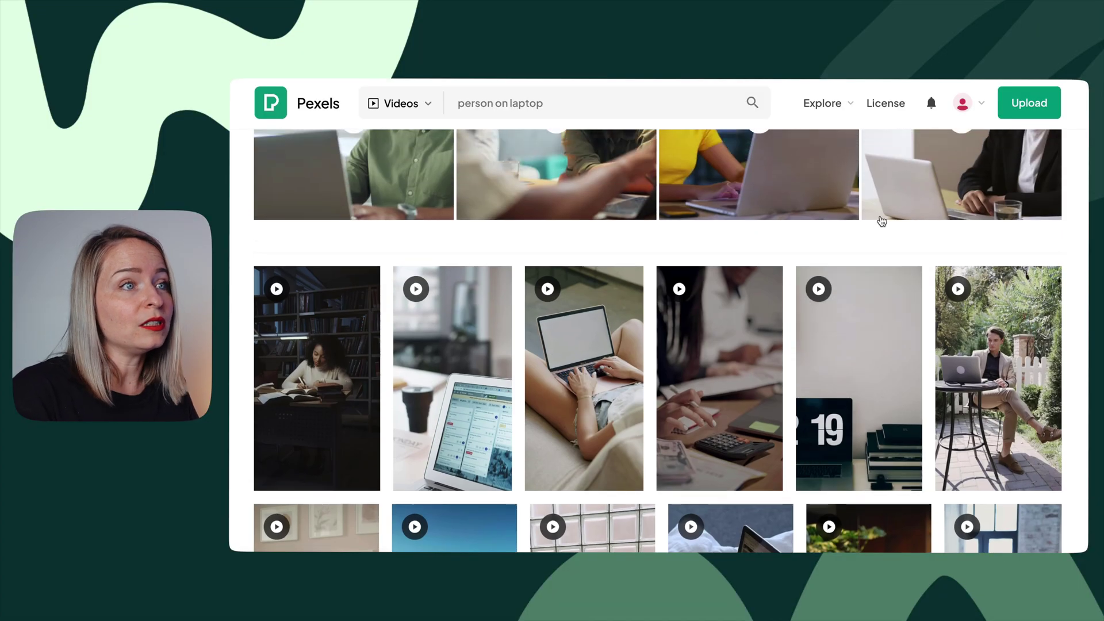
scroll(882, 222, "down", 5)
scroll(882, 222, "down", 5)
scroll(882, 221, "down", 5)
scroll(881, 222, "up", 3)
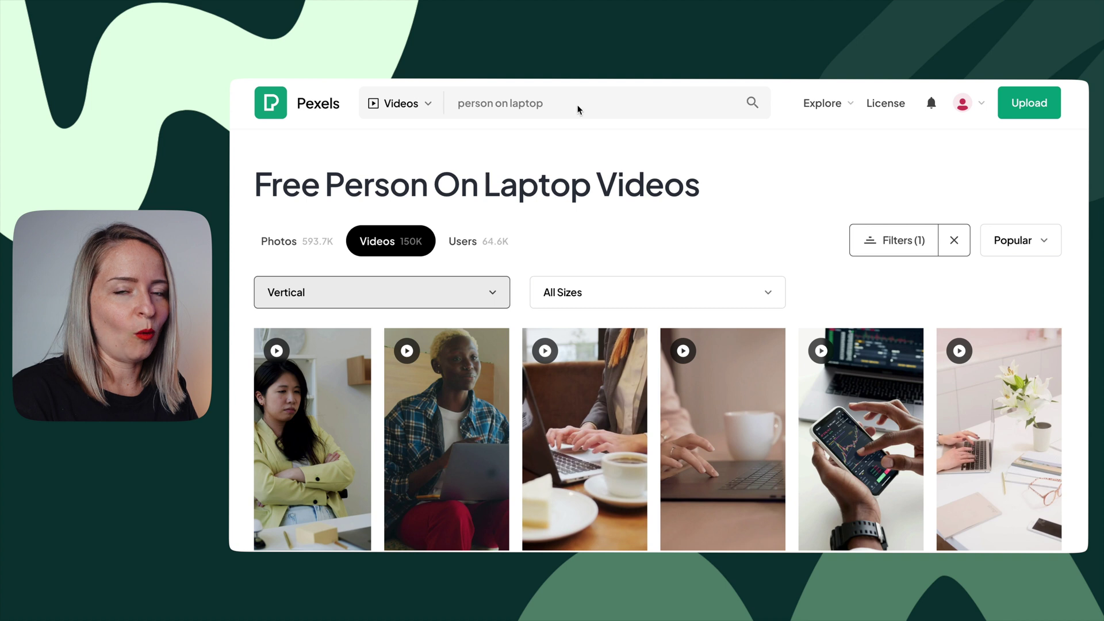
Review the 'person on laptop' search terms, video type and orientation filters on Pexels.
left_click_drag(578, 109, 446, 104)
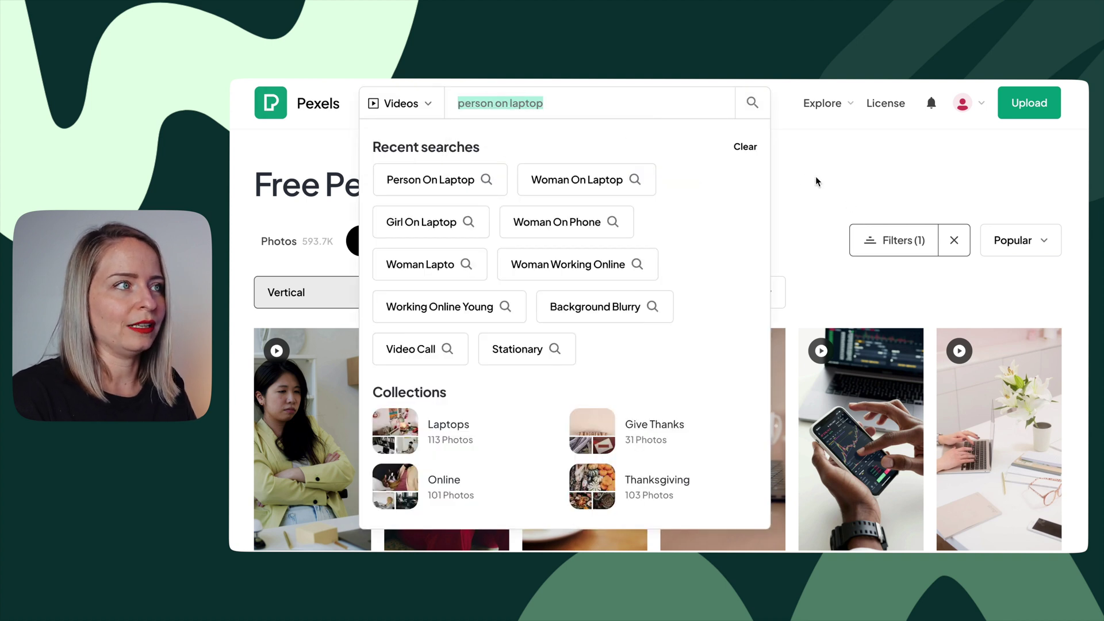
left_click(870, 213)
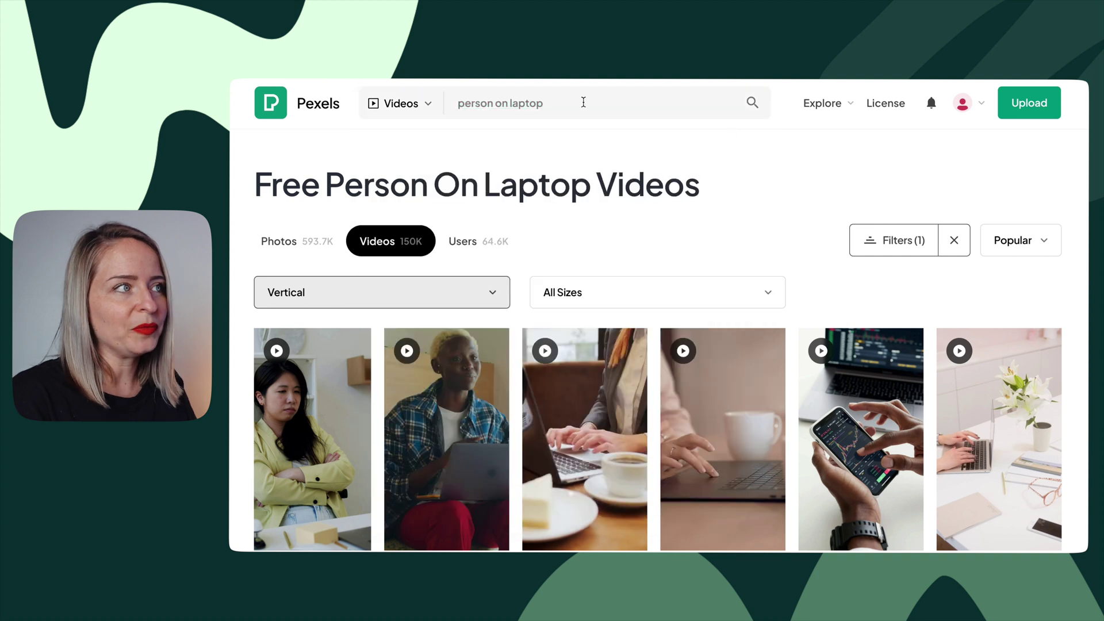
left_click(409, 104)
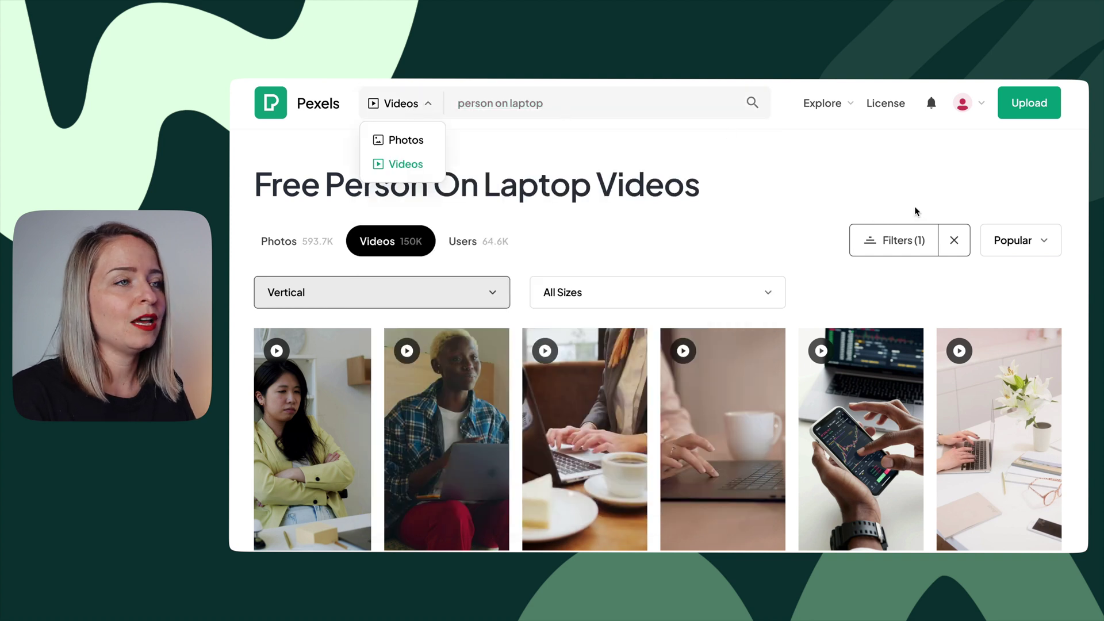
left_click(916, 242)
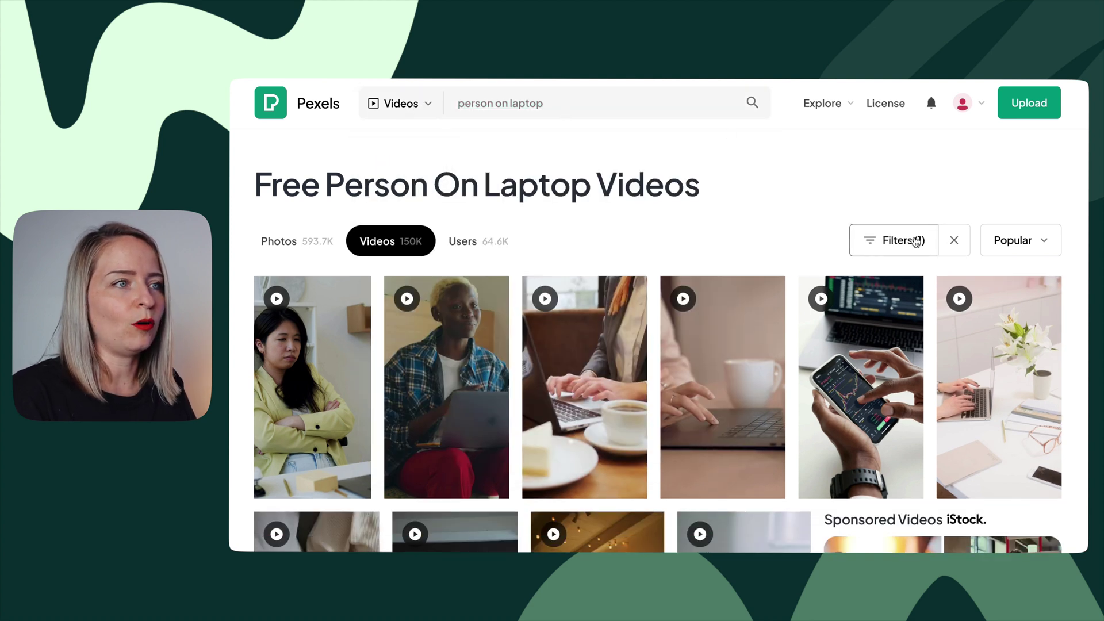
left_click(916, 241)
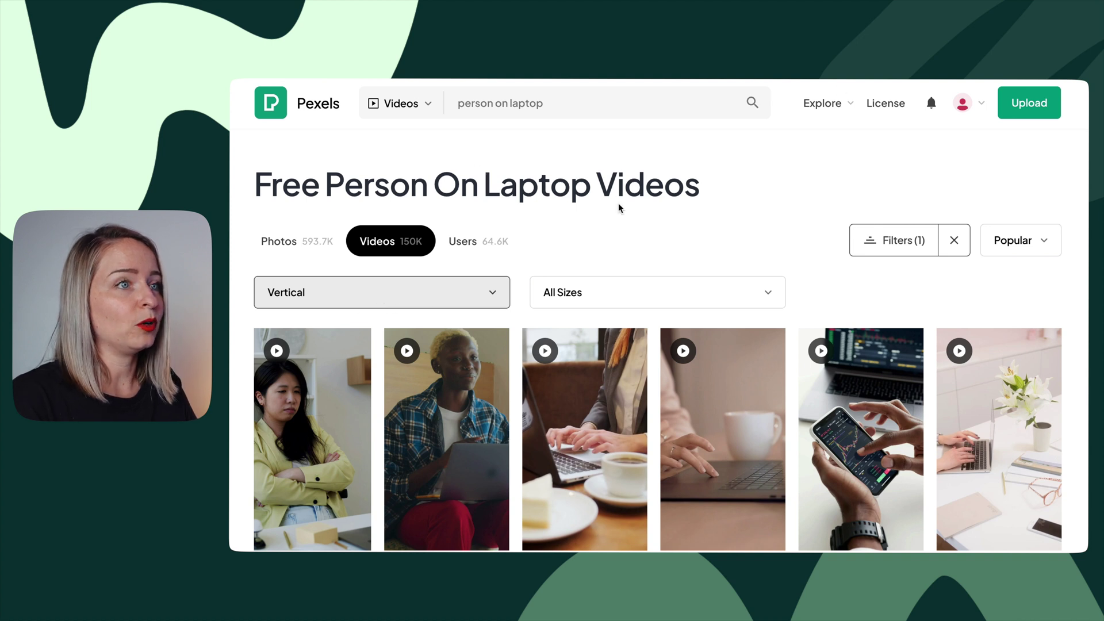
Go to the account's saved collections via the avatar menu.
left_click(977, 109)
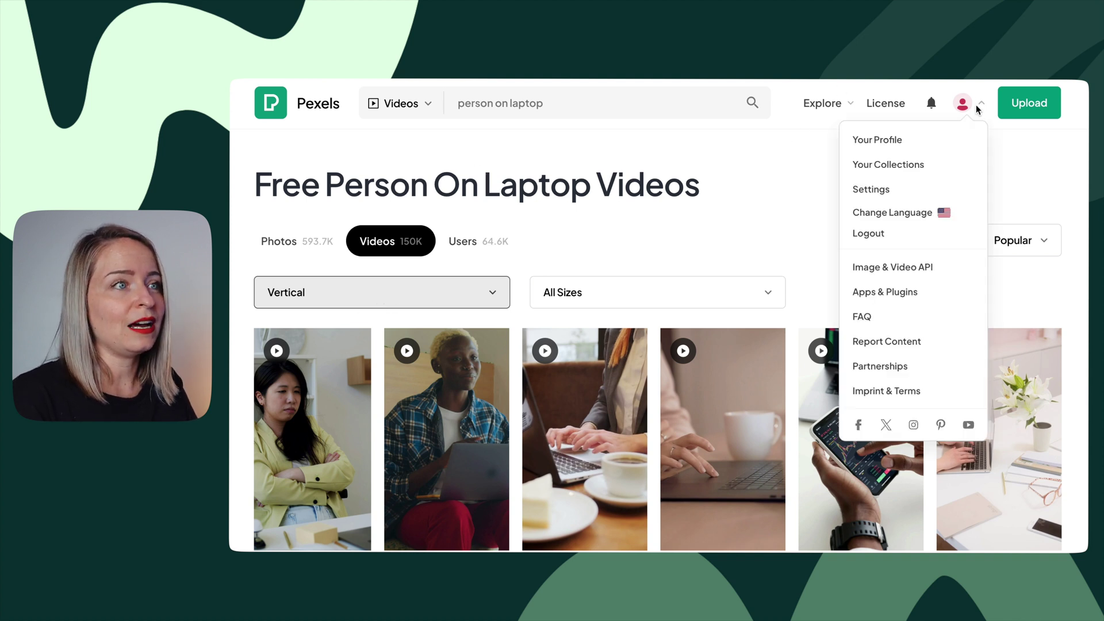
left_click(921, 168)
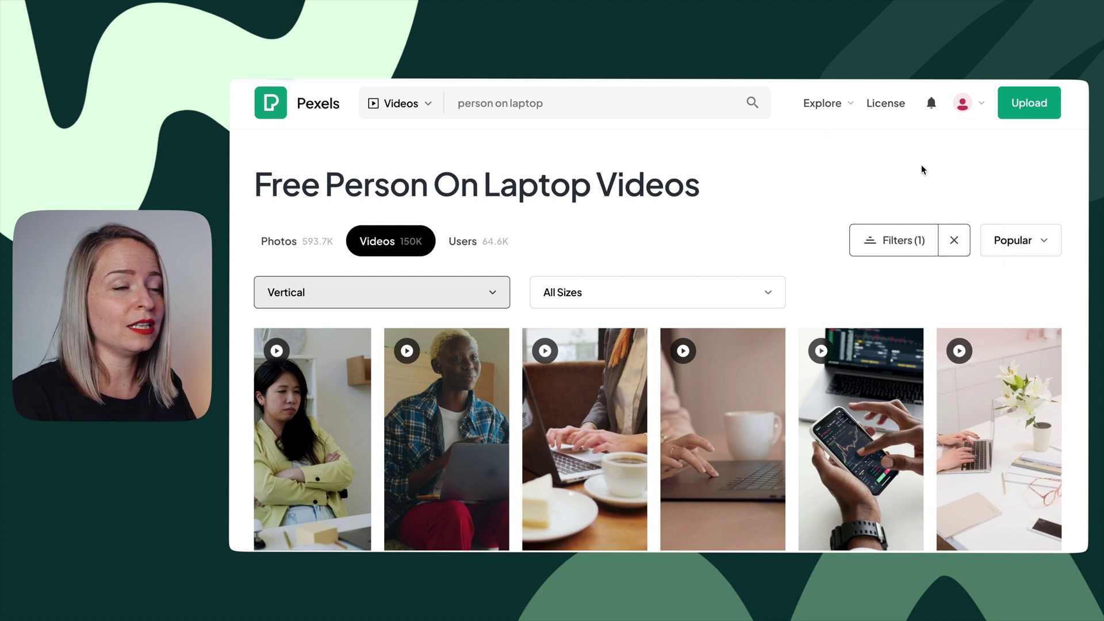
scroll(815, 259, "down", 3)
scroll(828, 256, "down", 2)
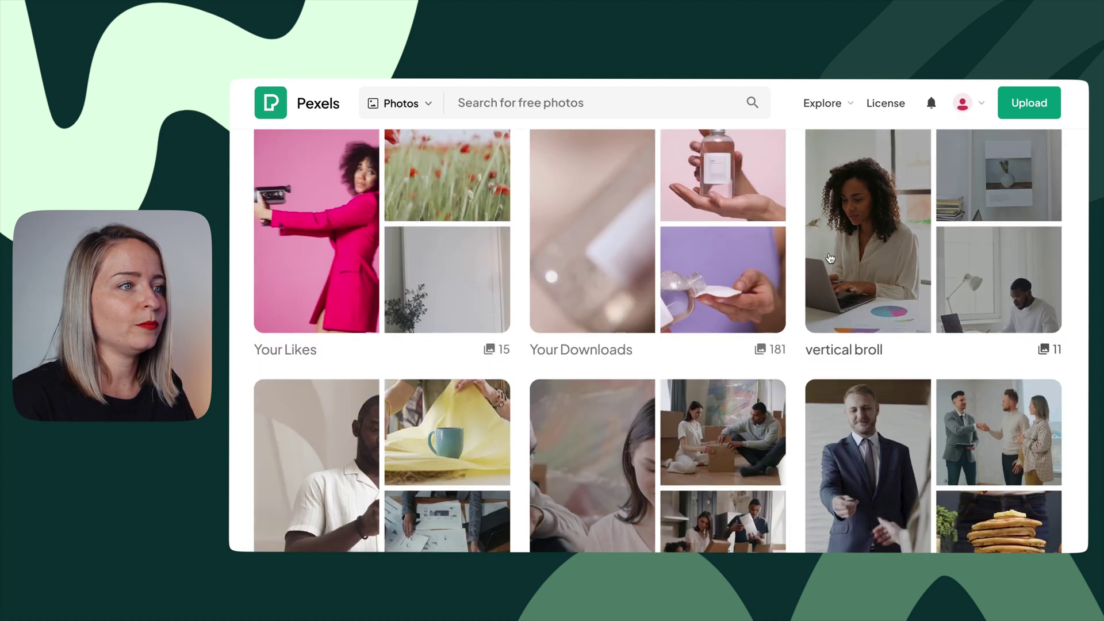
Download the first vertical broll collection video in Full HD and dismiss the donation prompt.
left_click(917, 249)
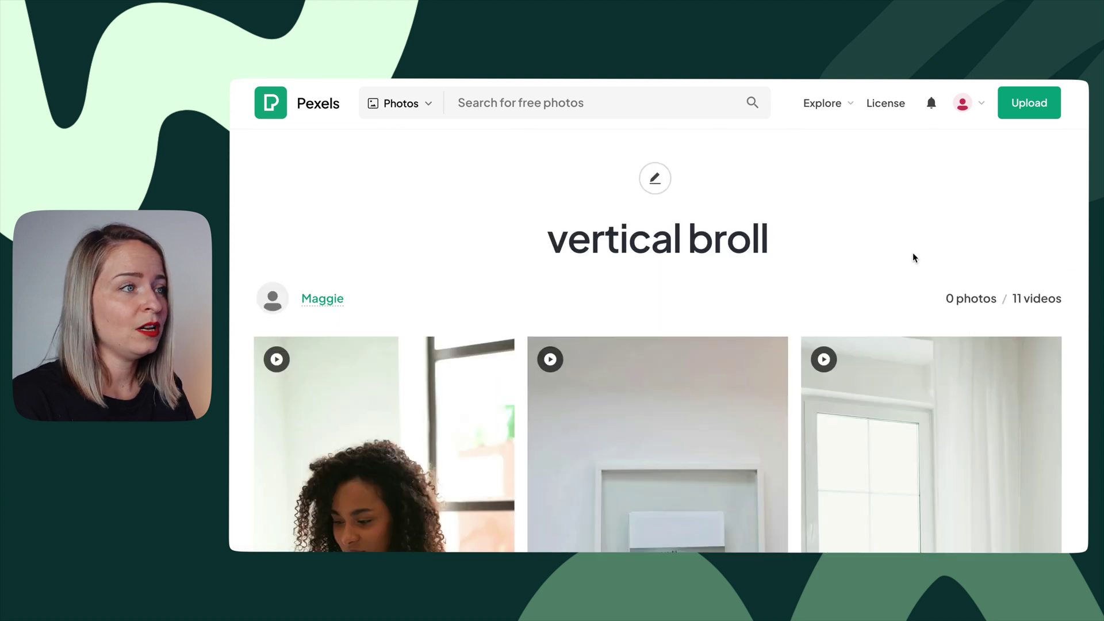
scroll(890, 251, "down", 2)
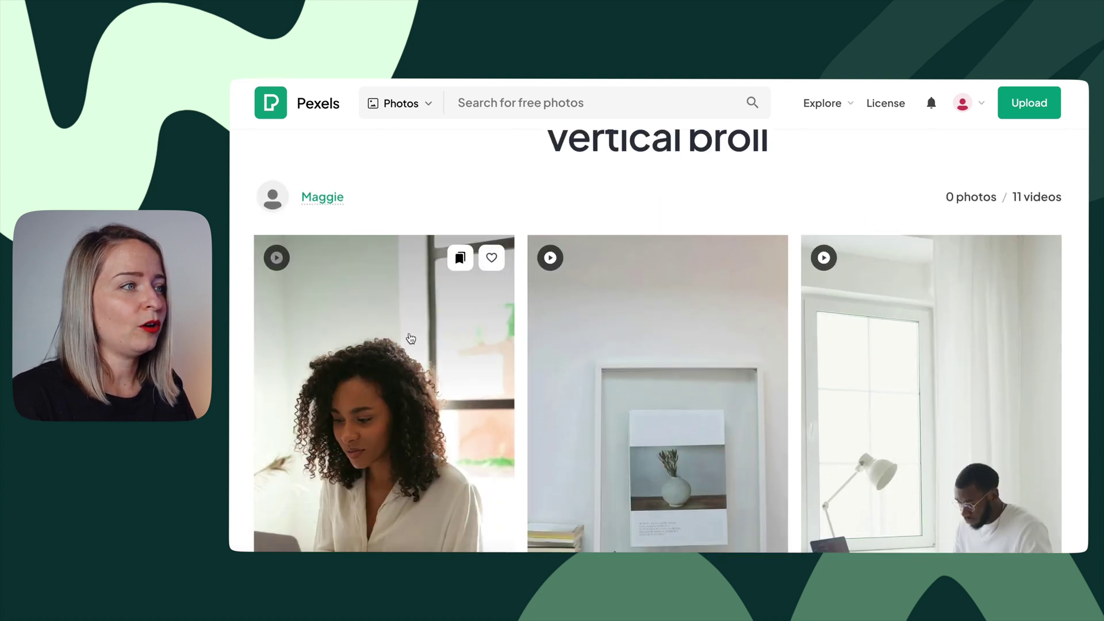
left_click(410, 336)
left_click(963, 138)
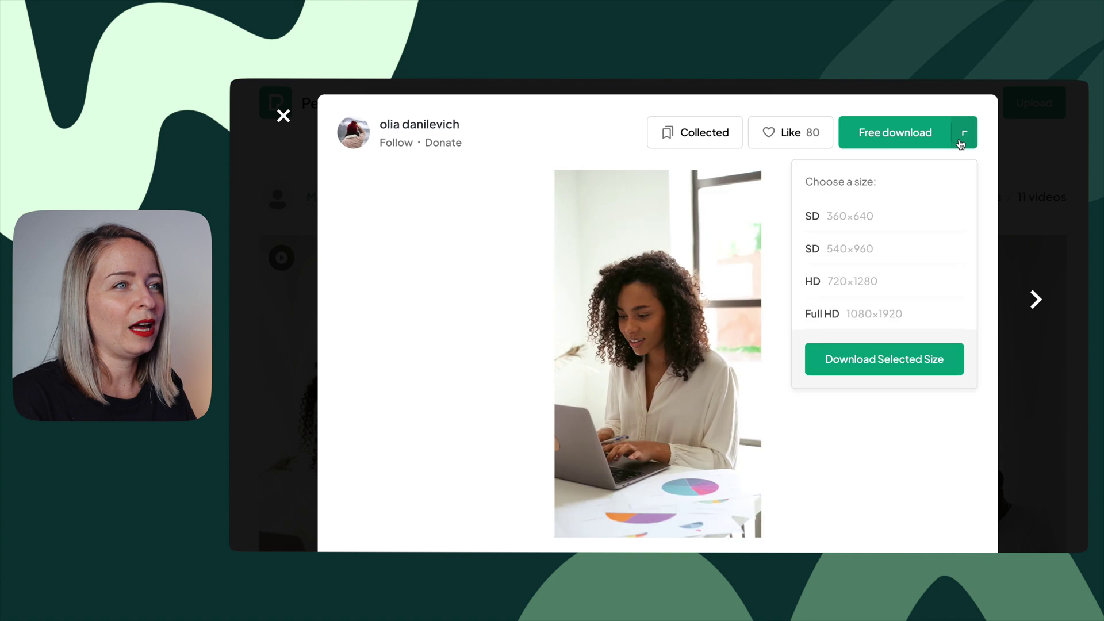
left_click(878, 316)
left_click(882, 362)
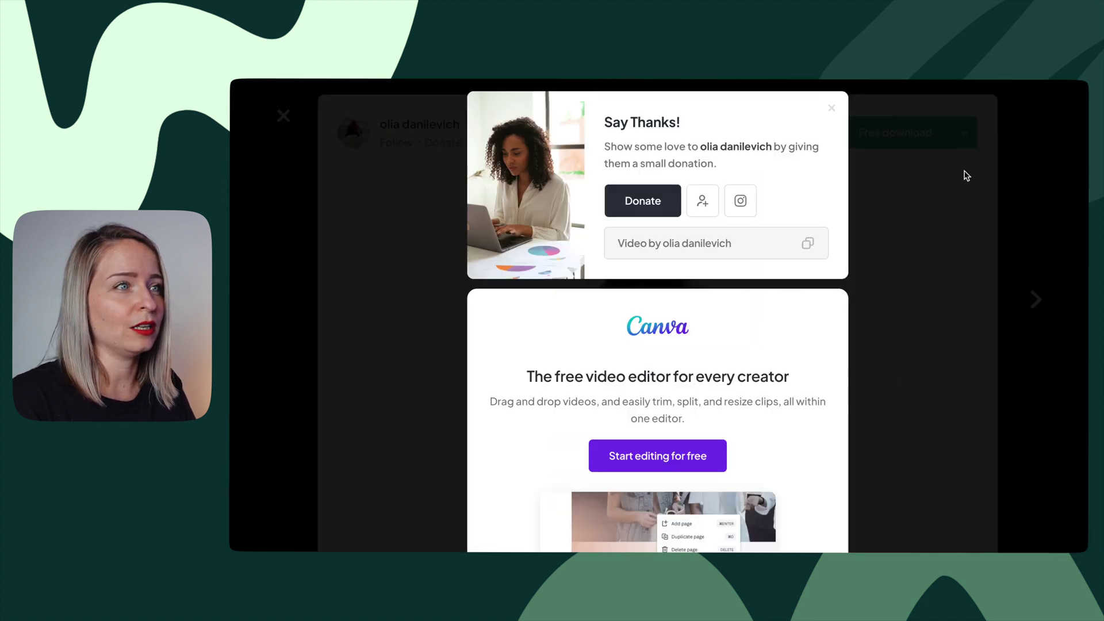
left_click(1045, 223)
Return to the office stock results, download the desk photo with glasses and dismiss the thank-you popup.
left_click(1035, 299)
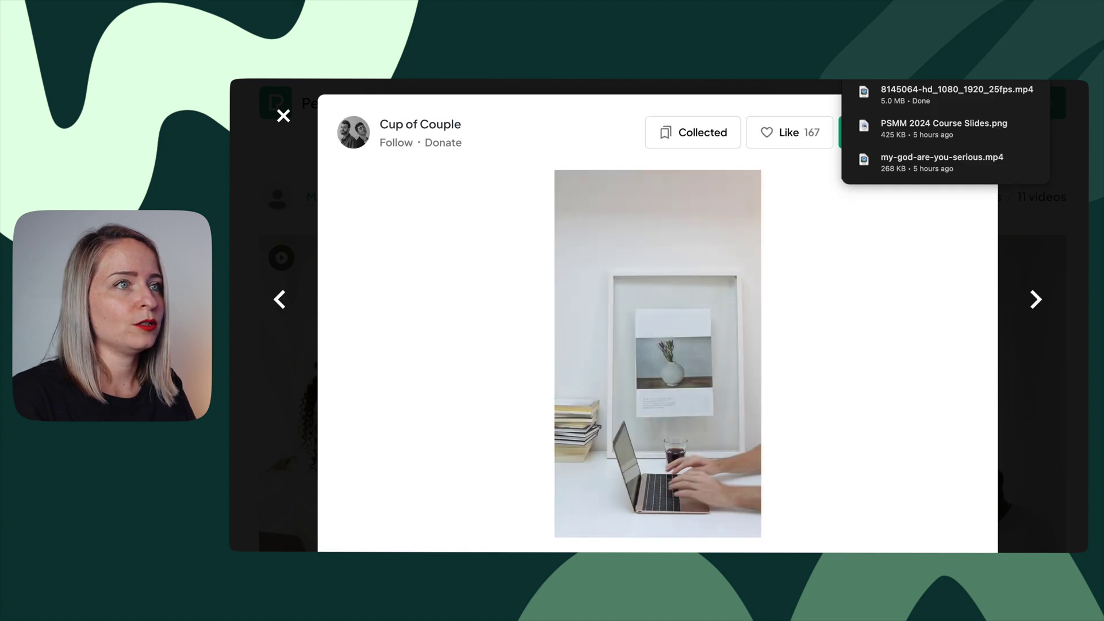
left_click(1077, 115)
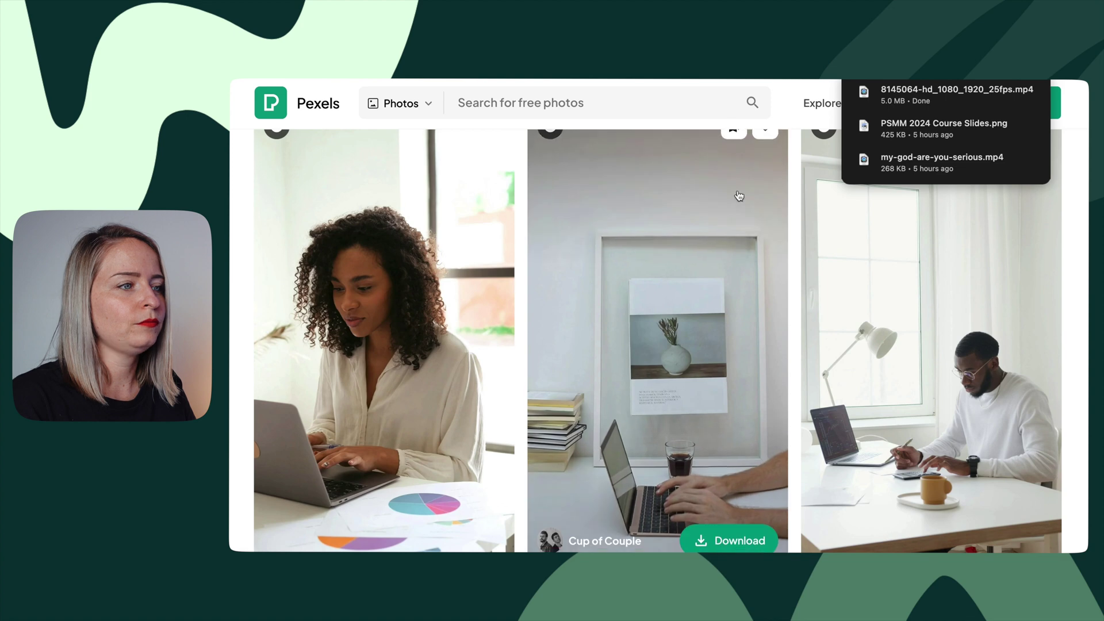
scroll(437, 353, "down", 3)
scroll(436, 354, "down", 5)
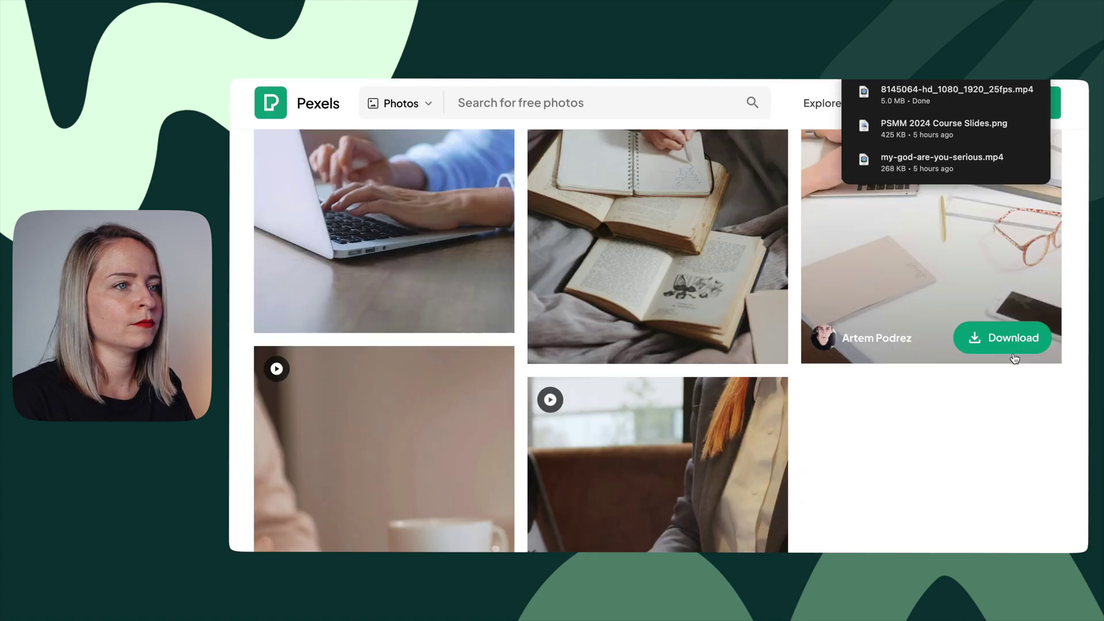
left_click(998, 337)
scroll(905, 328, "down", 5)
left_click(905, 328)
left_click(739, 331)
left_click(925, 338)
scroll(957, 331, "up", 5)
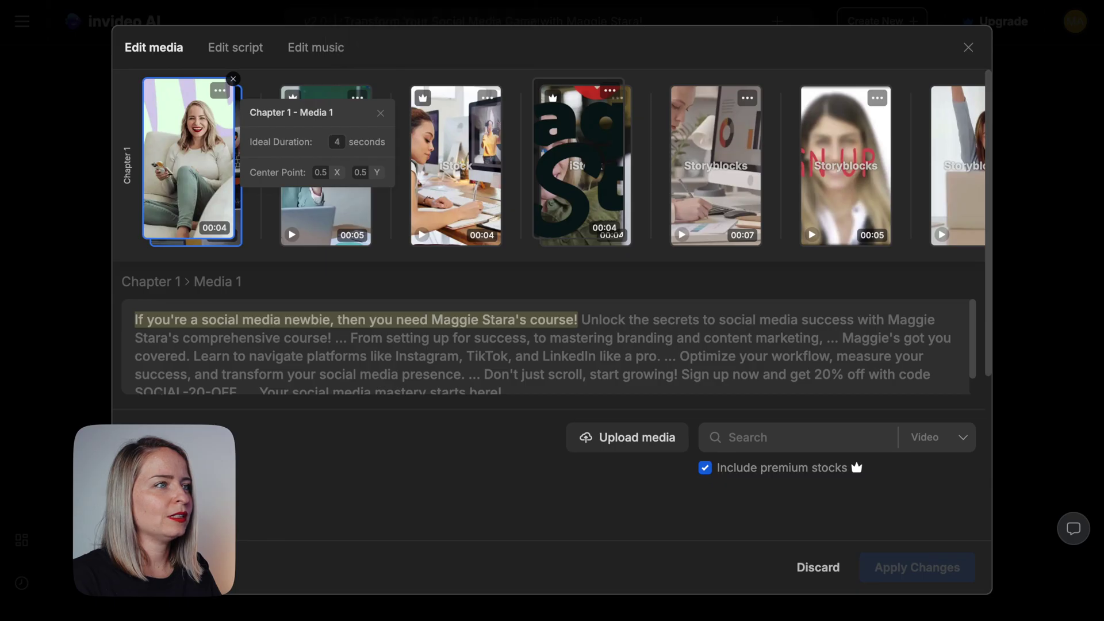
Upload the seven downloaded mp4 clips from Downloads into the project's media.
left_click(391, 89)
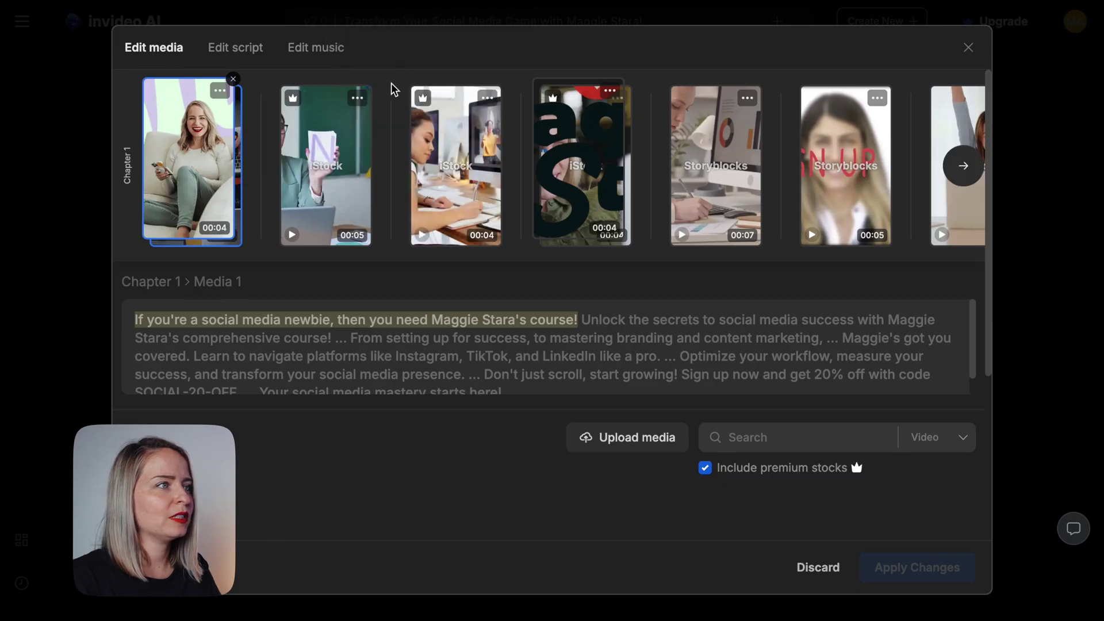
left_click(358, 99)
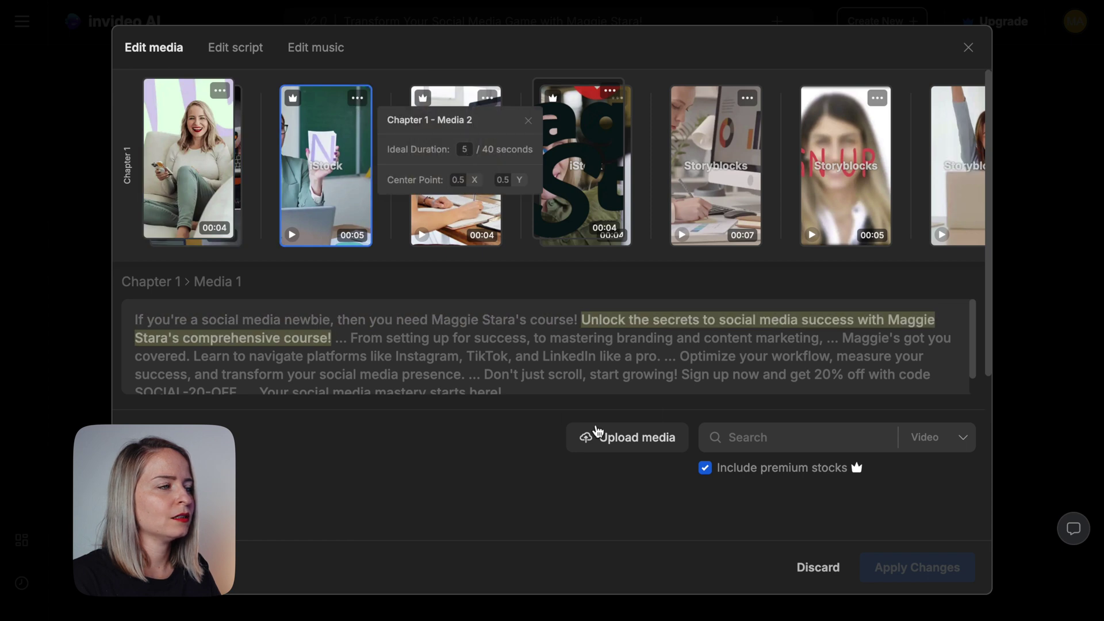
left_click(614, 438)
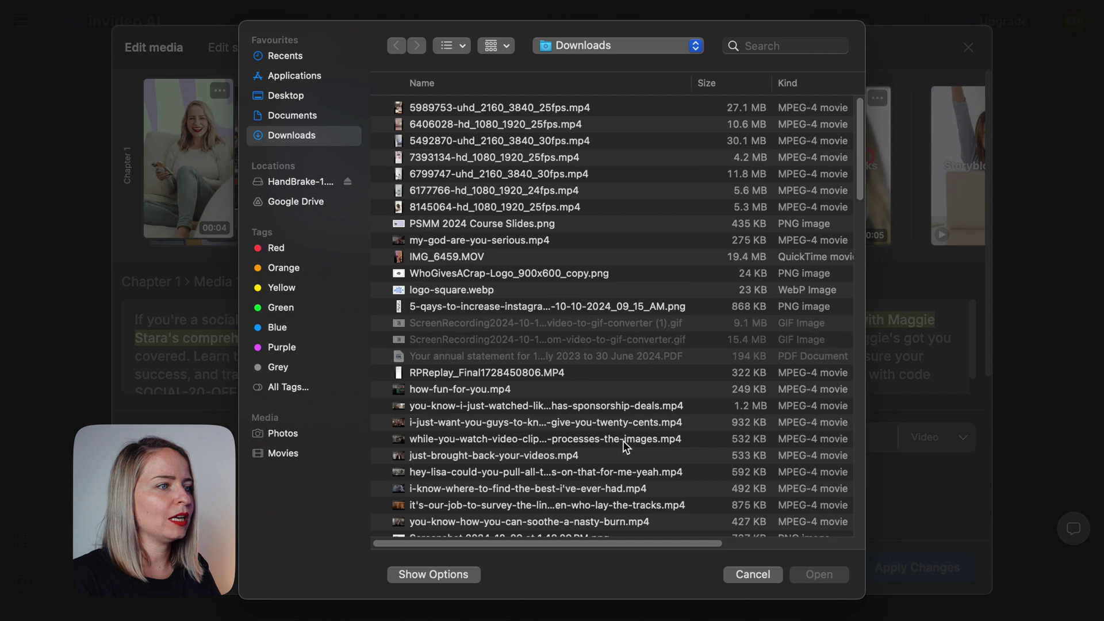
left_click(500, 108)
left_click(488, 207, "shift")
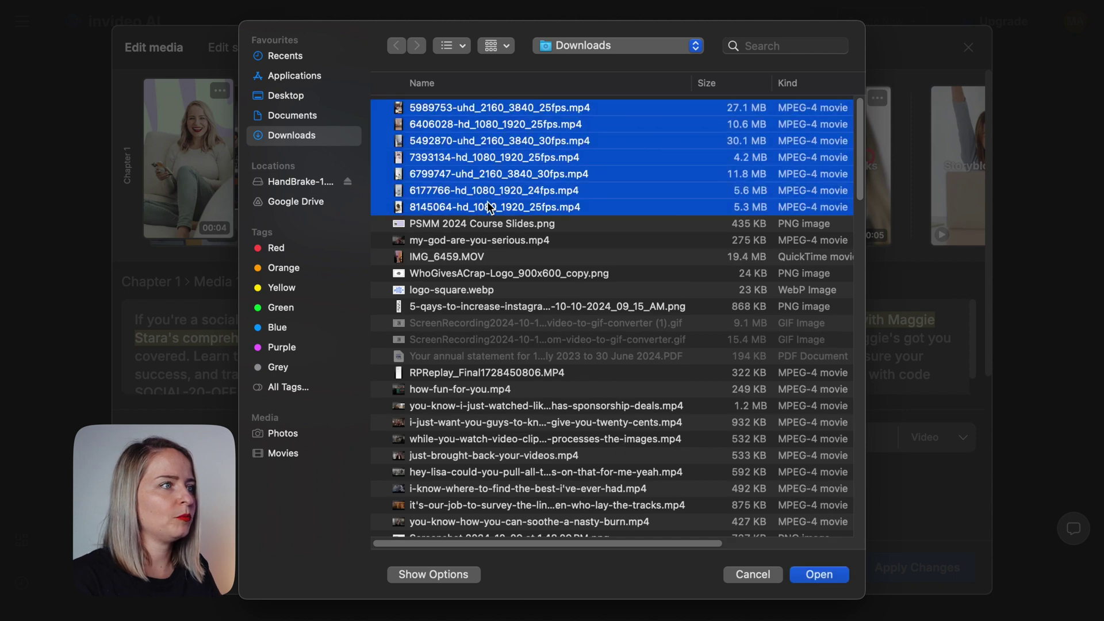
left_click(818, 575)
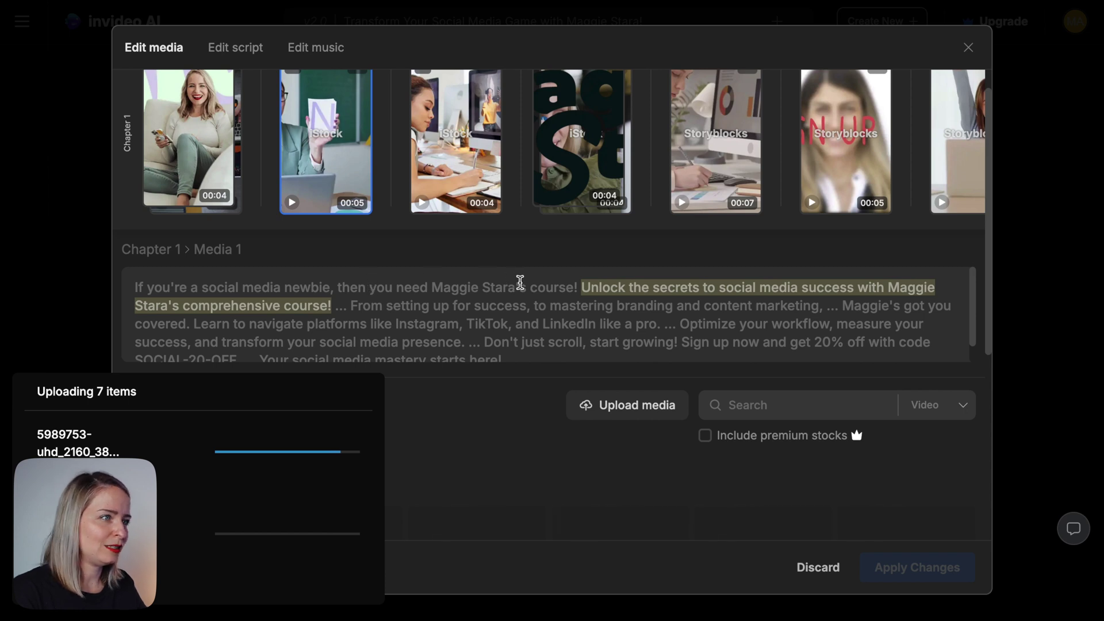
scroll(538, 288, "down", 1)
scroll(412, 394, "up", 1)
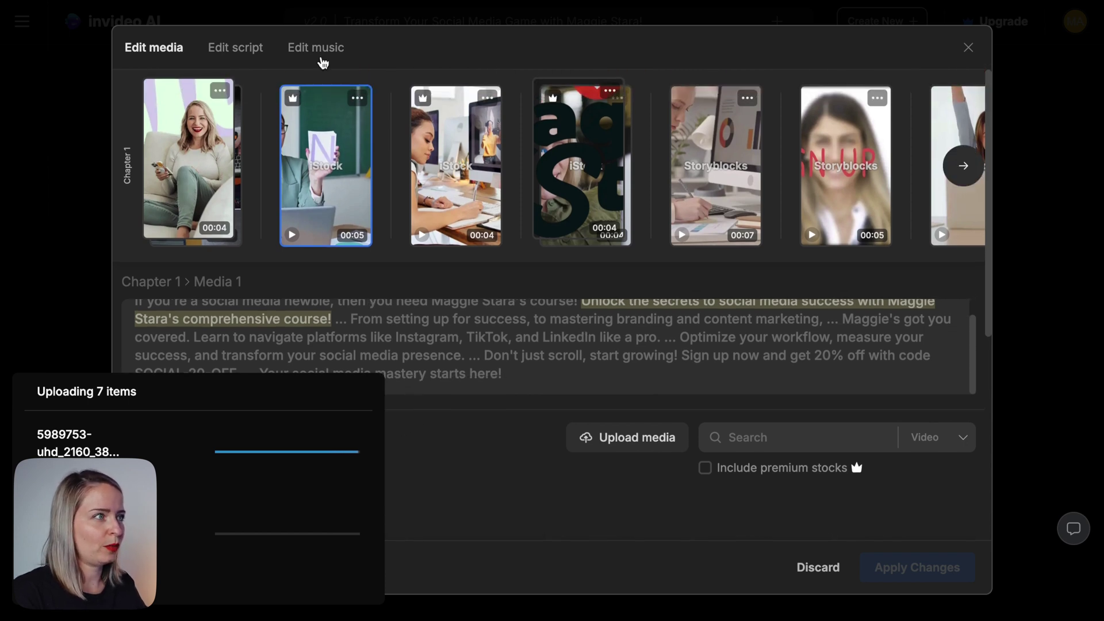
Remove 'Maggie Stara's' from the first two script lines in the script editor.
left_click(236, 49)
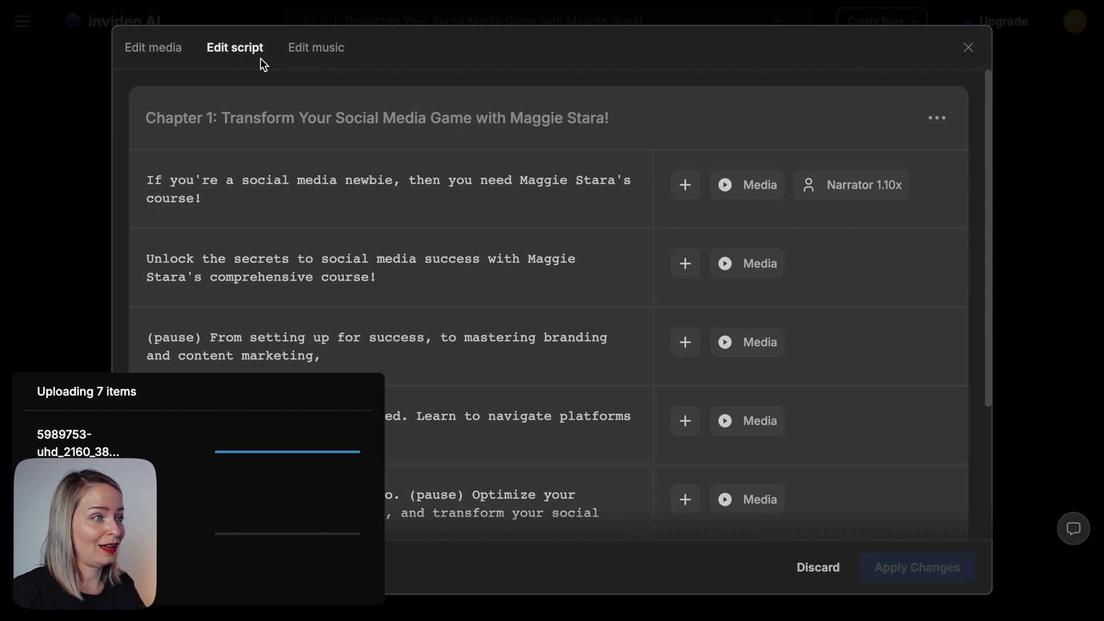
scroll(389, 278, "down", 1)
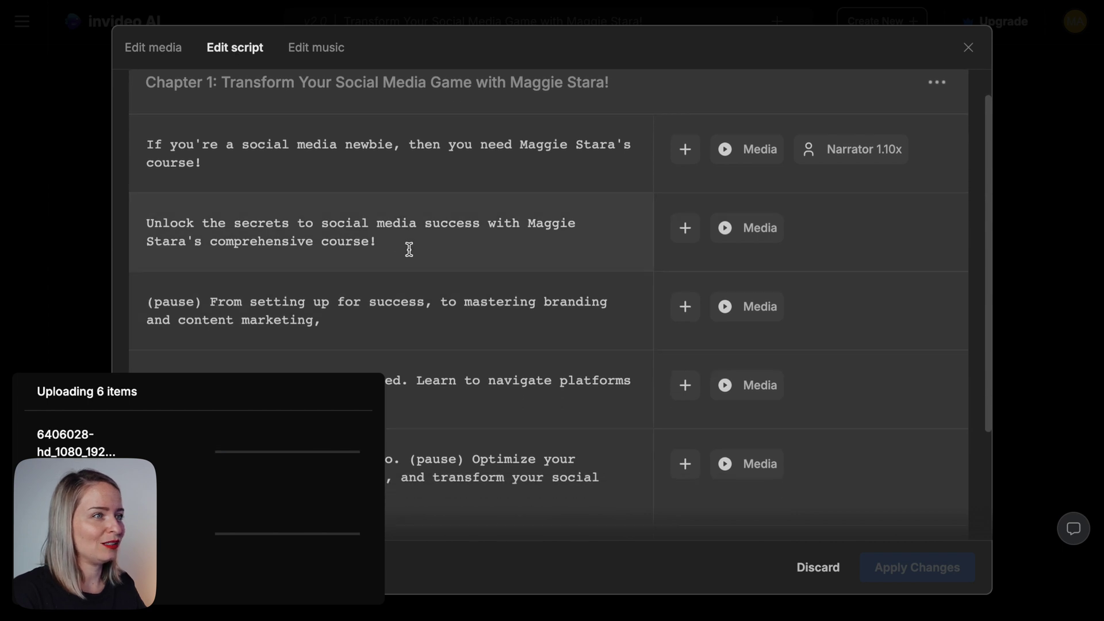
left_click_drag(519, 144, 636, 140)
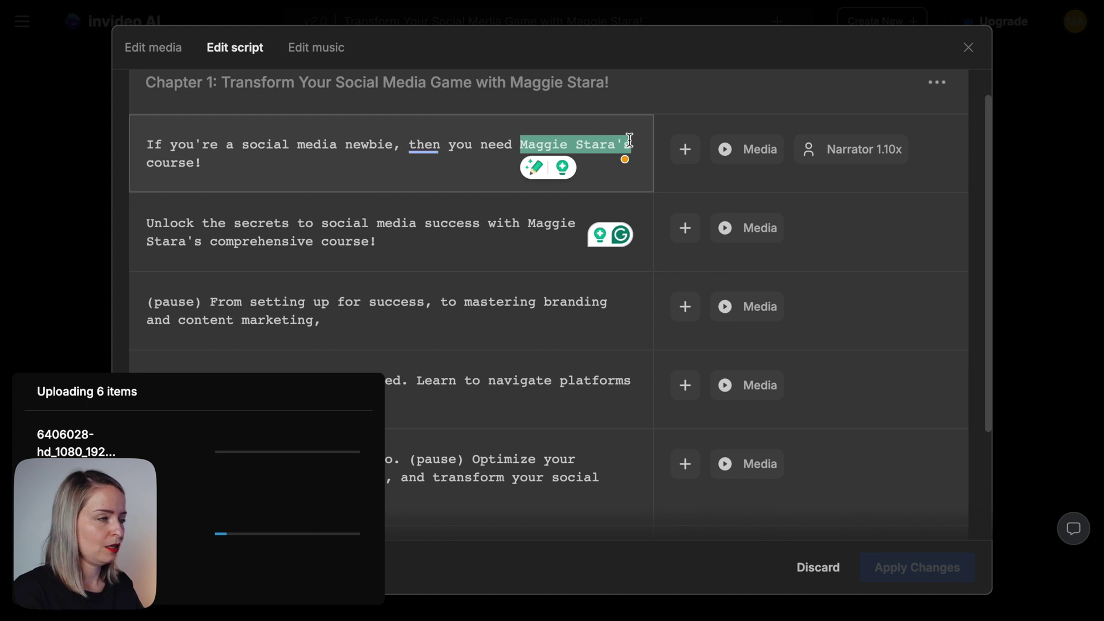
type("this course!")
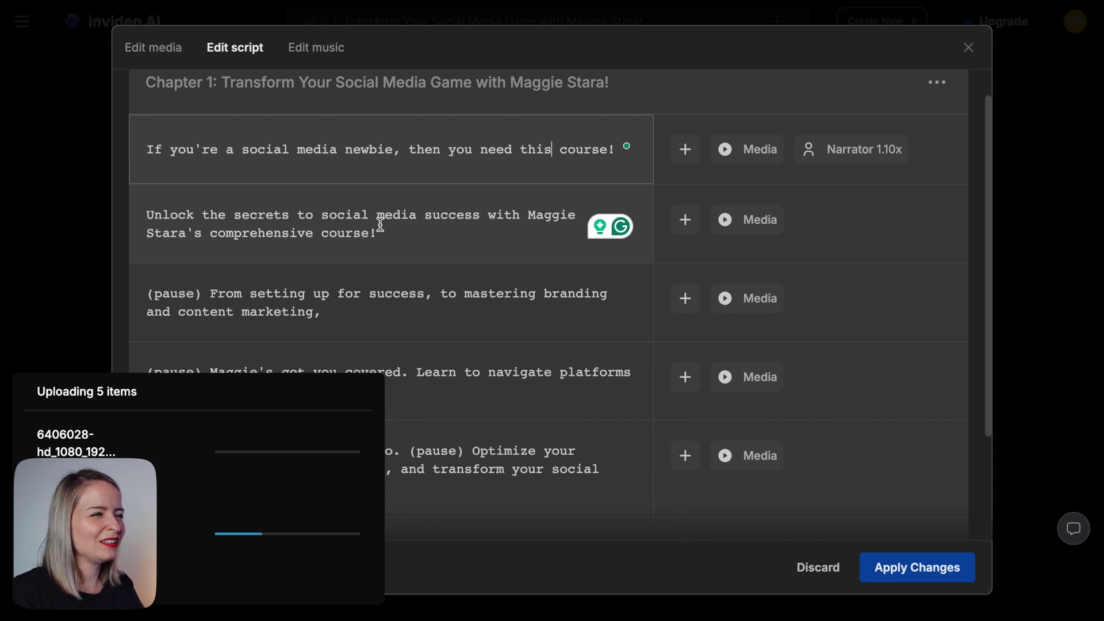
left_click_drag(385, 234, 139, 215)
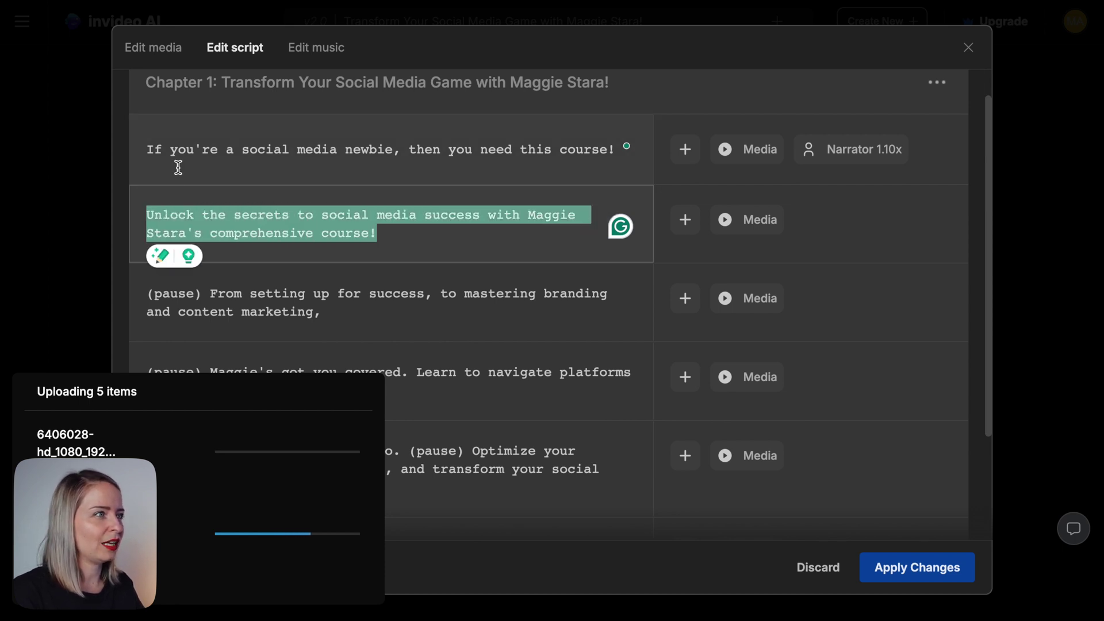
left_click(267, 230)
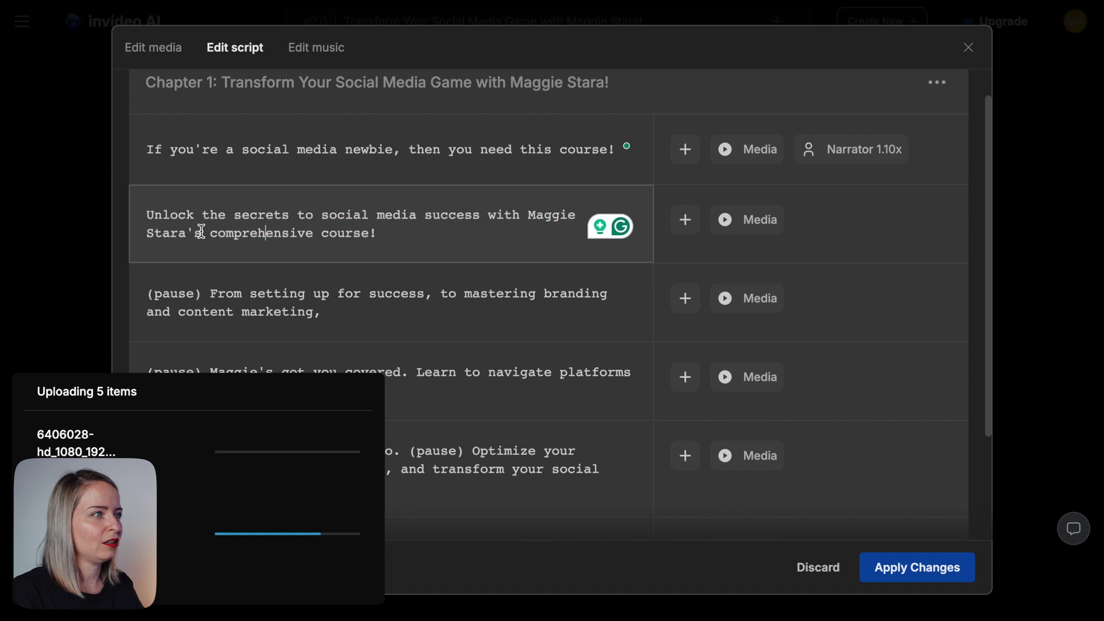
left_click_drag(200, 231, 528, 215)
key("BackSpace")
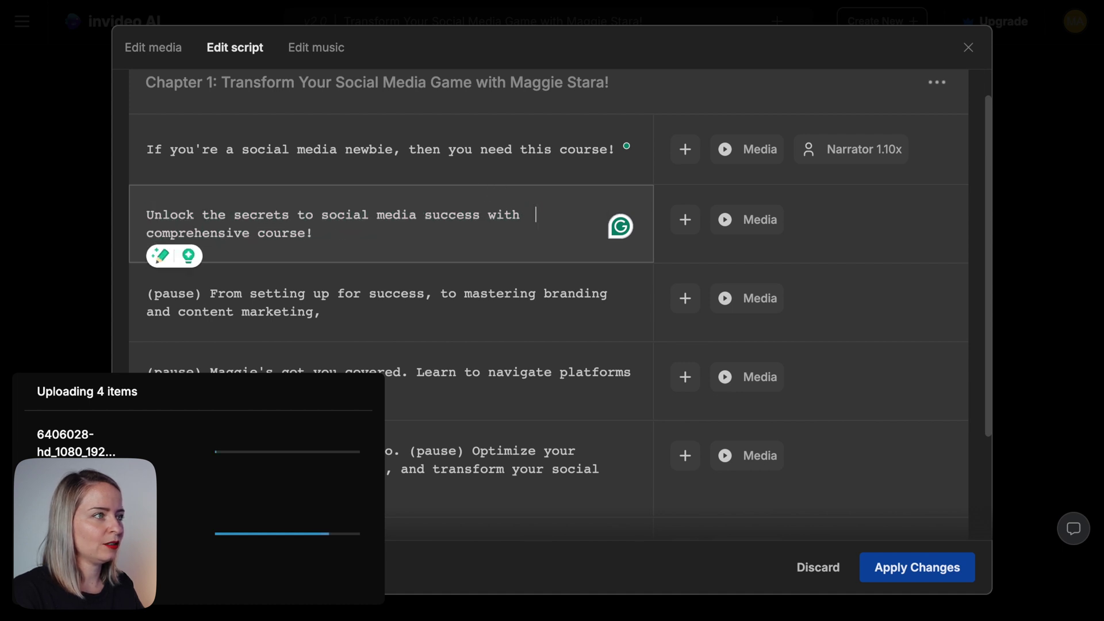
type("my")
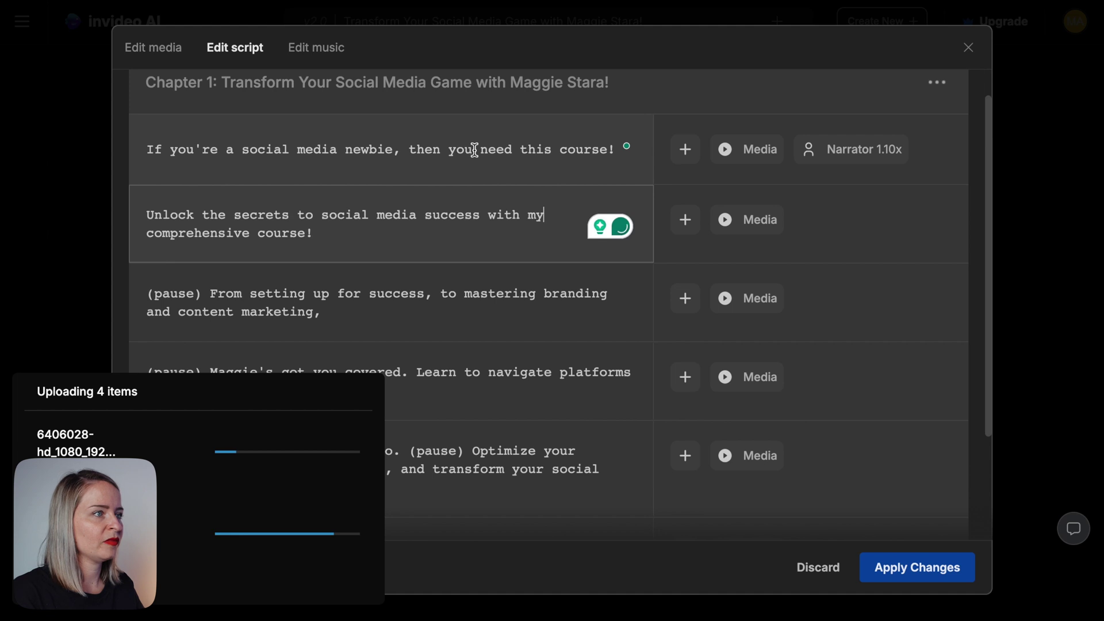
Rewrite line one around 40 thousand enrolled students, use first person, offer 'a special discount', and apply.
left_click(475, 149)
key("ctrl+a")
type("40")
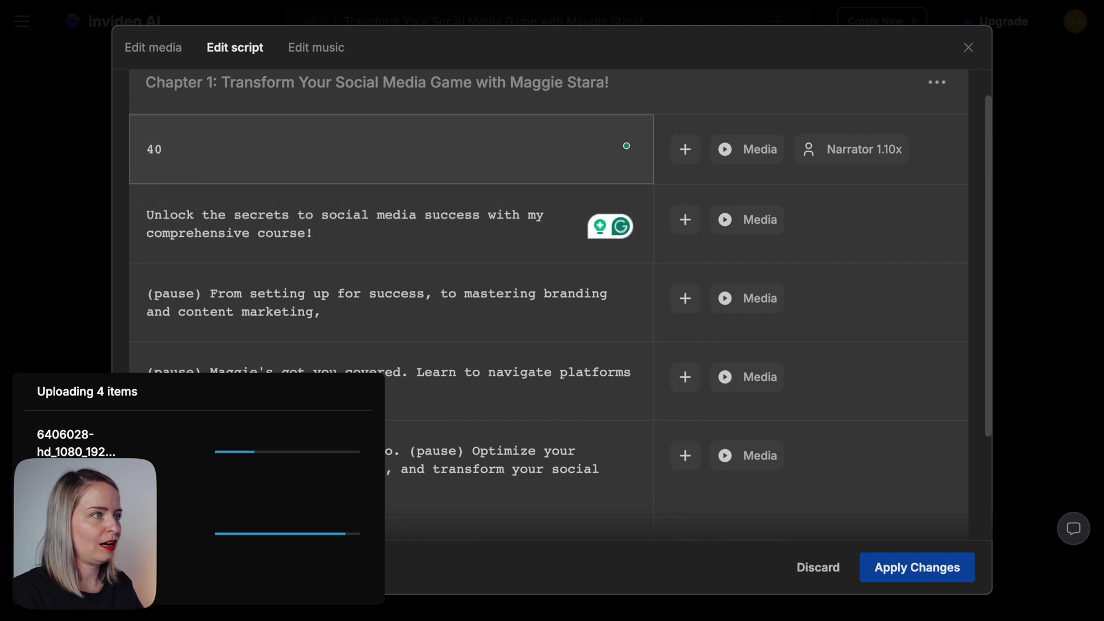
type(" th")
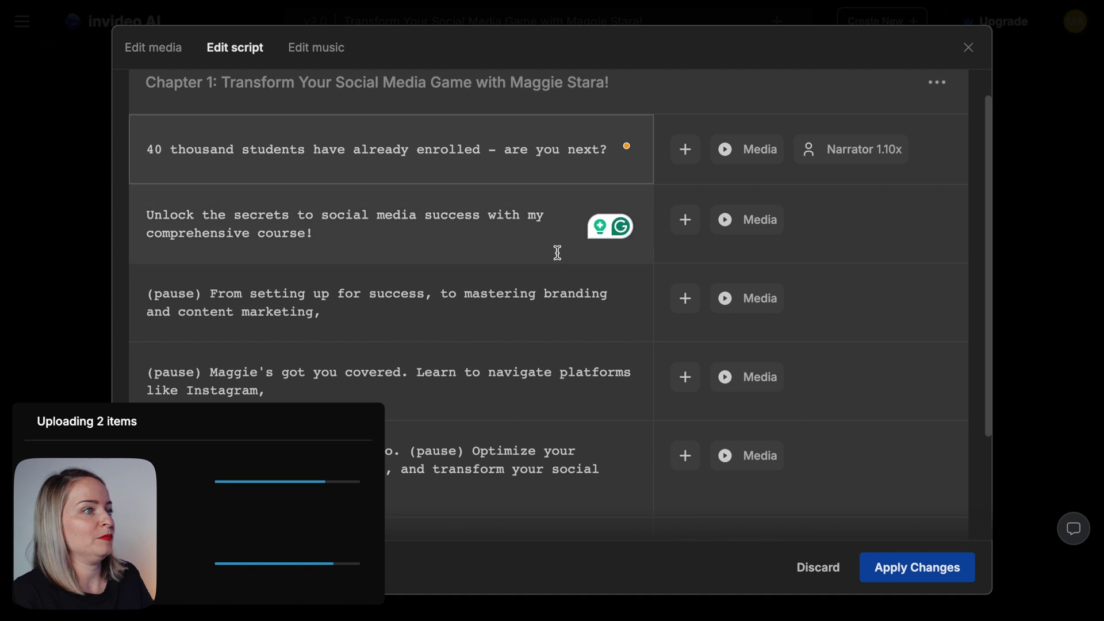
scroll(529, 294, "down", 1)
scroll(529, 294, "down", 1)
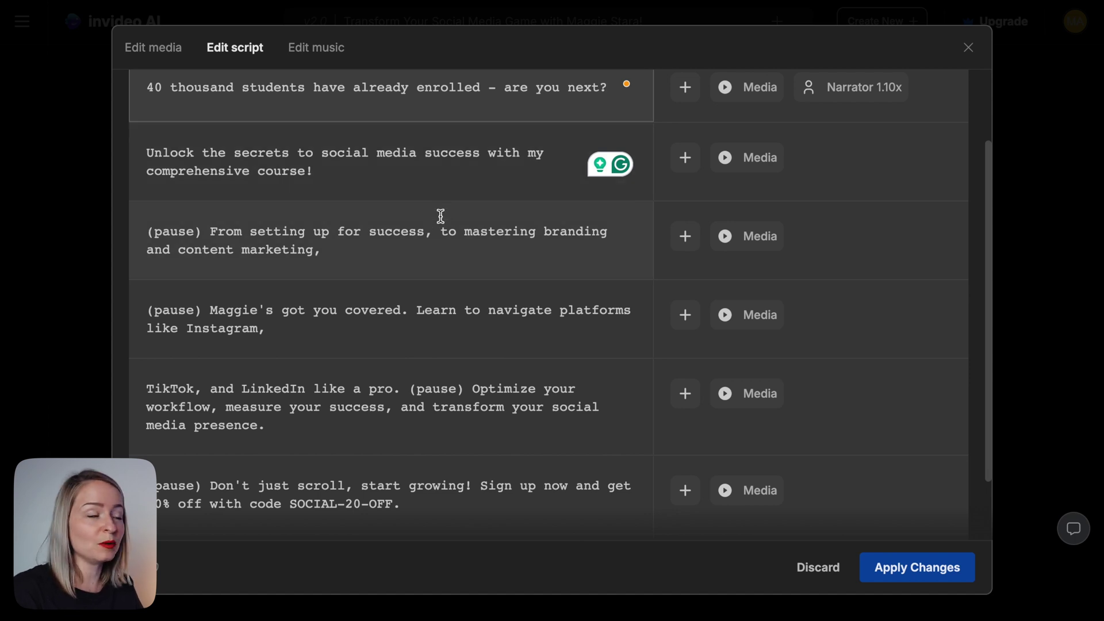
scroll(437, 217, "up", 1)
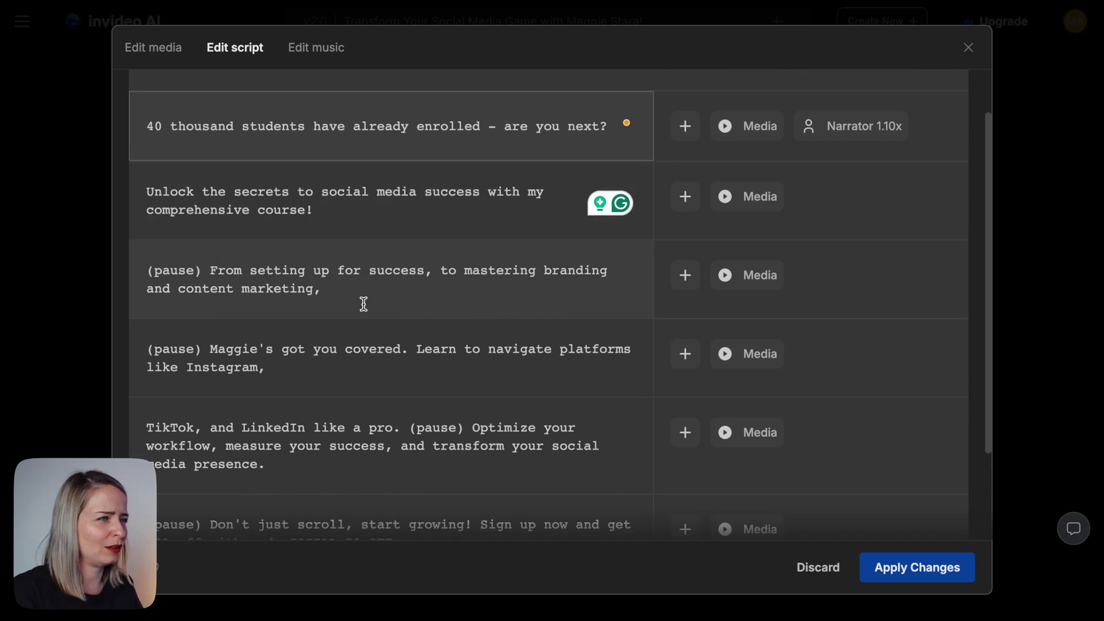
scroll(382, 254, "down", 1)
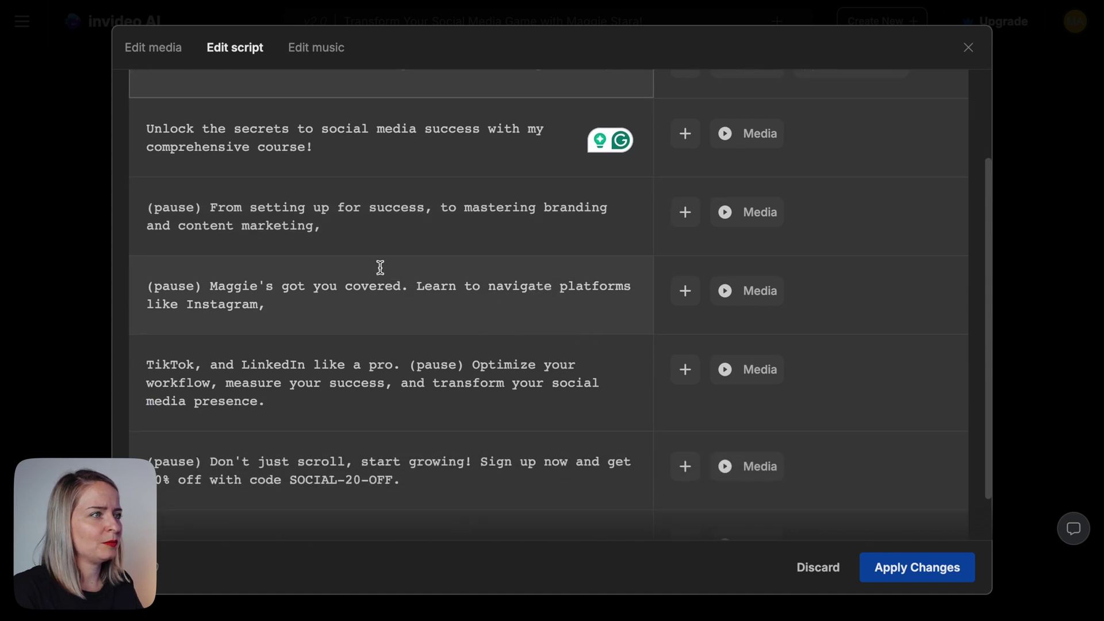
scroll(449, 251, "down", 1)
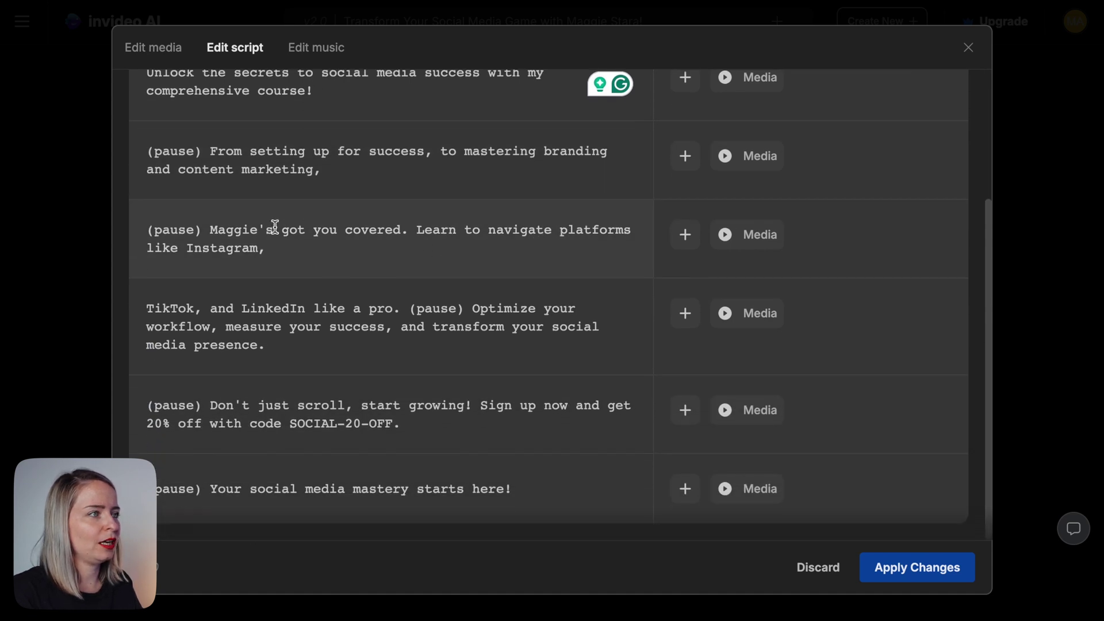
left_click_drag(274, 226, 218, 225)
type("I'")
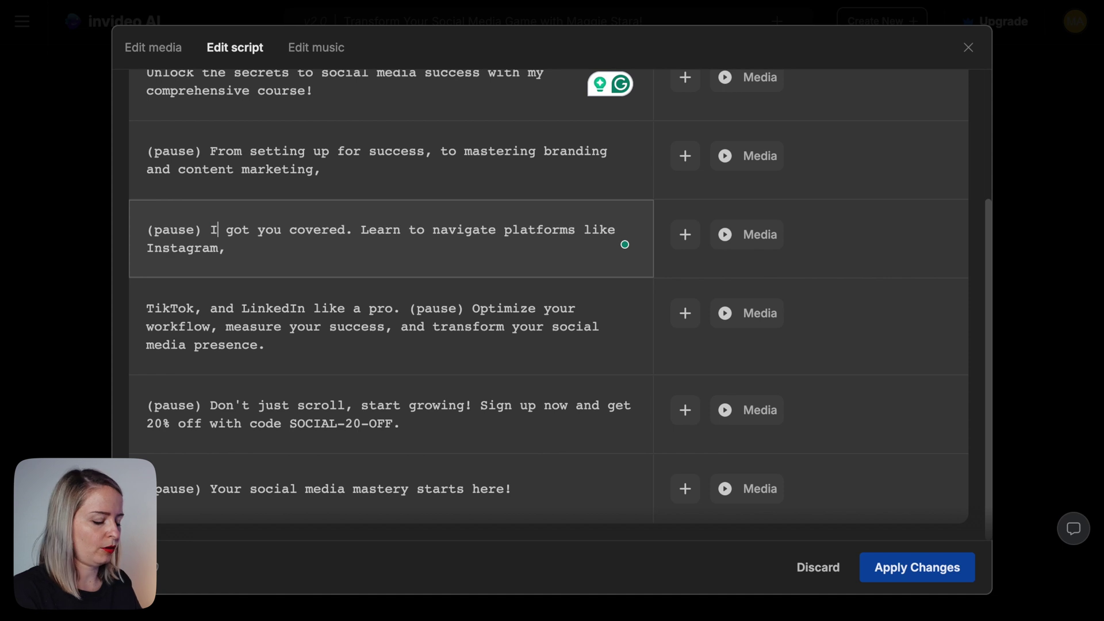
type("ve")
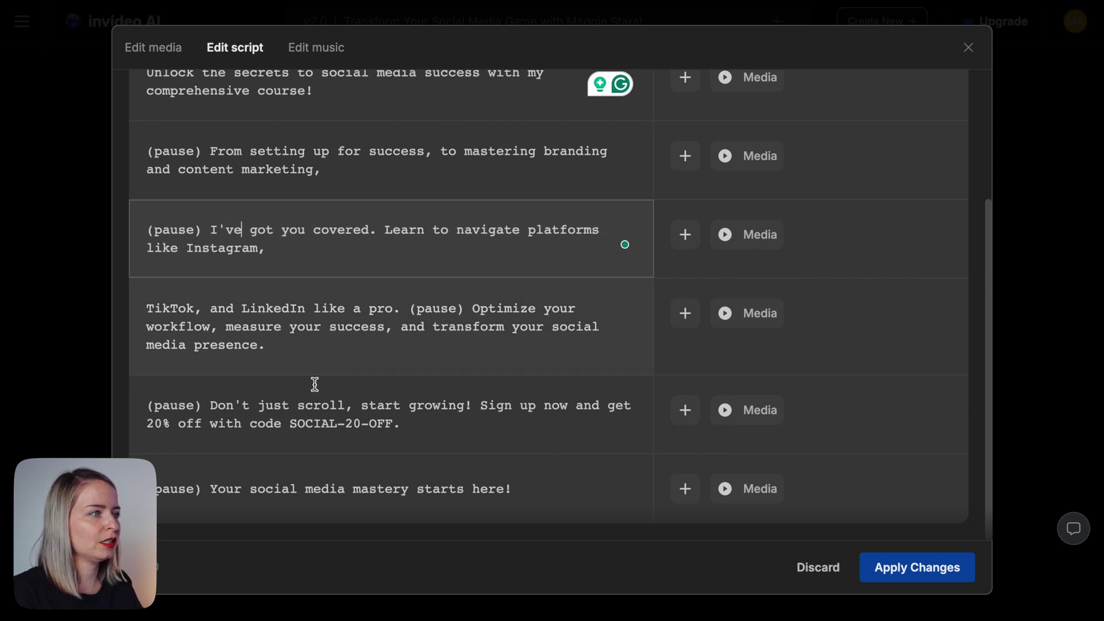
left_click_drag(410, 432, 134, 431)
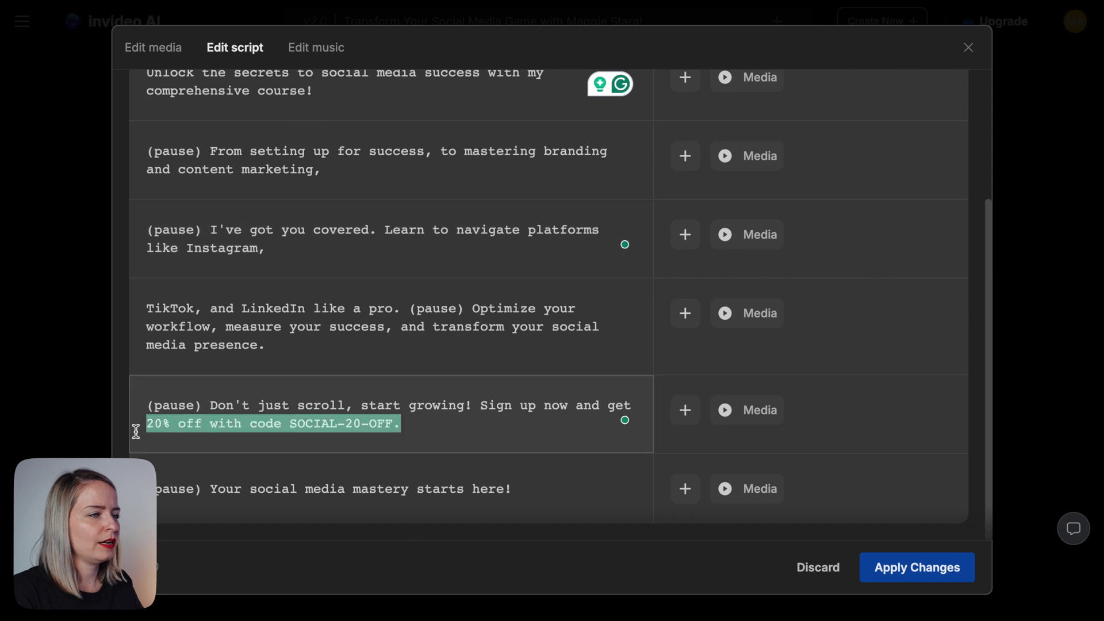
type("a special")
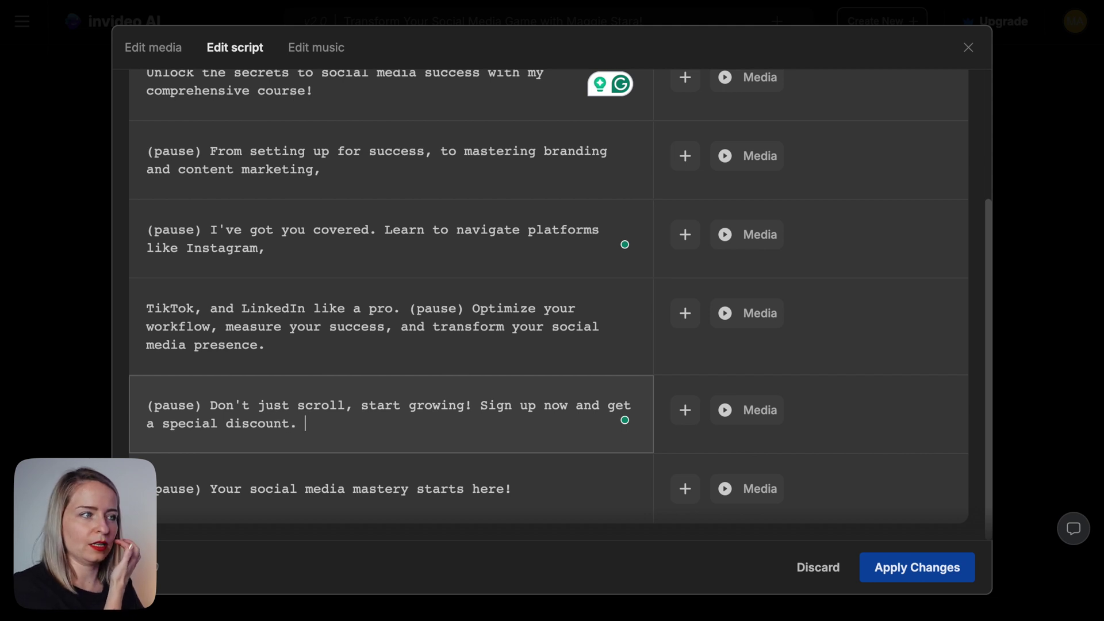
left_click(927, 572)
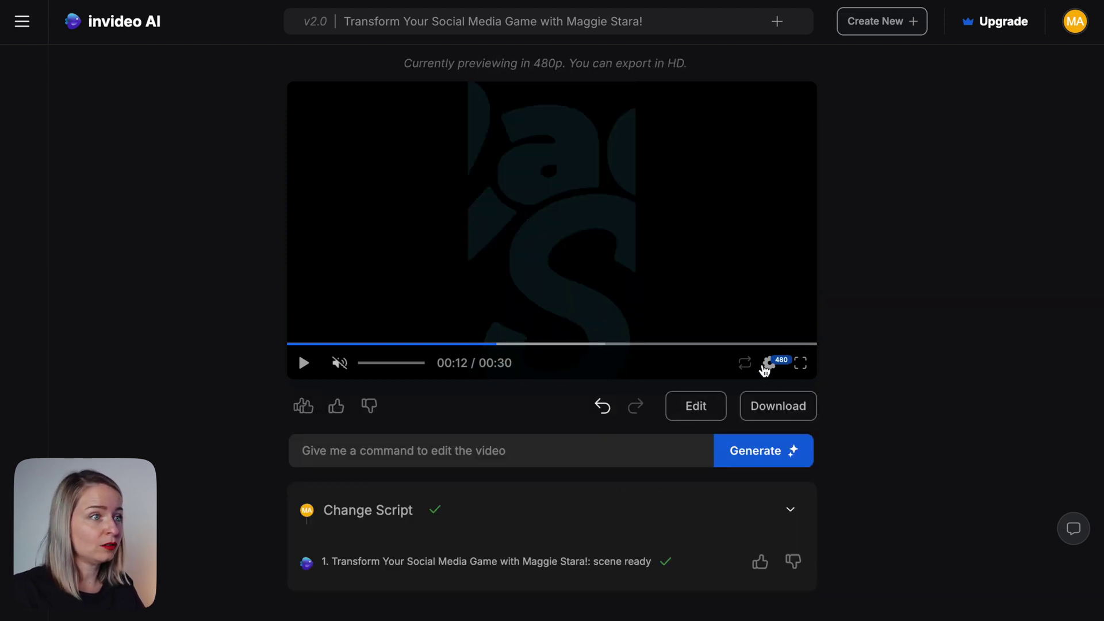
Replace the fourth and third clips with library laptop-desk and laptop-typing footage.
left_click(696, 407)
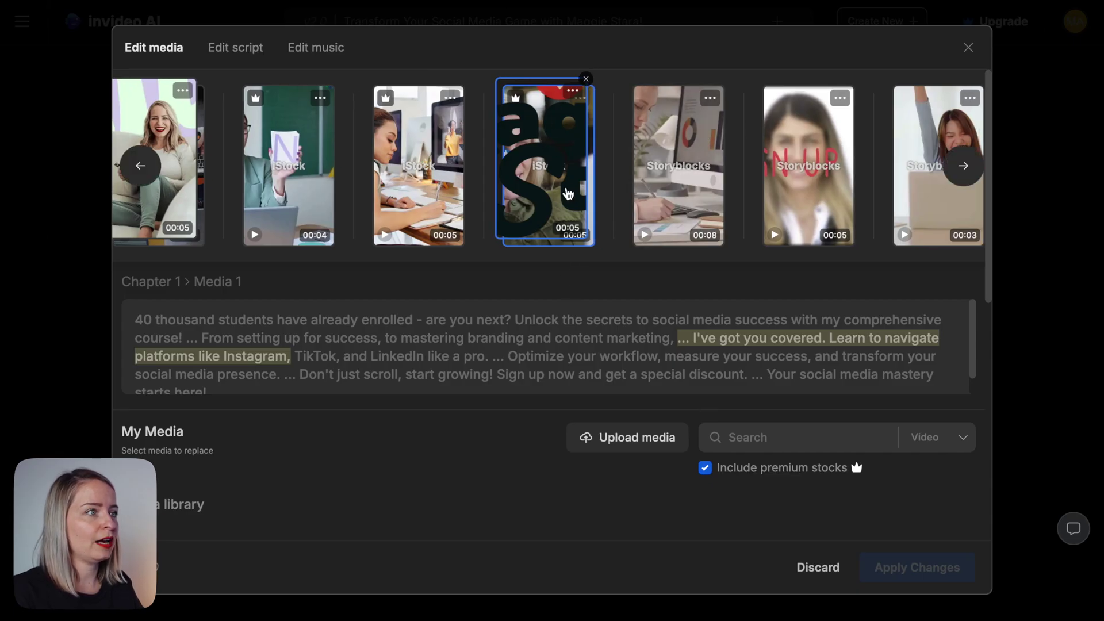
scroll(343, 440, "down", 2)
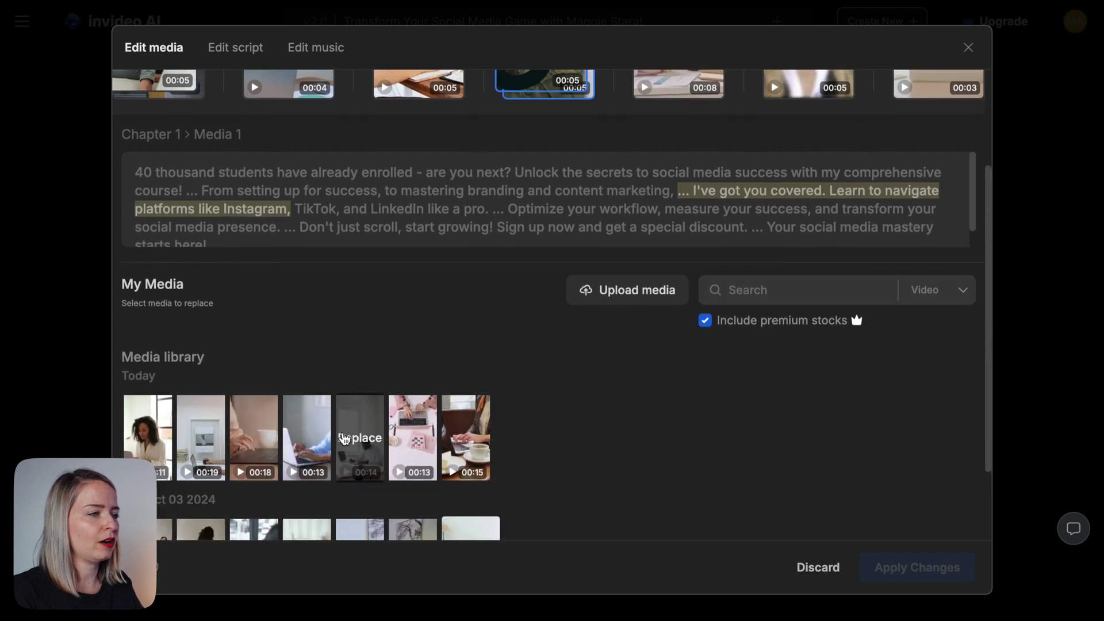
left_click(357, 442)
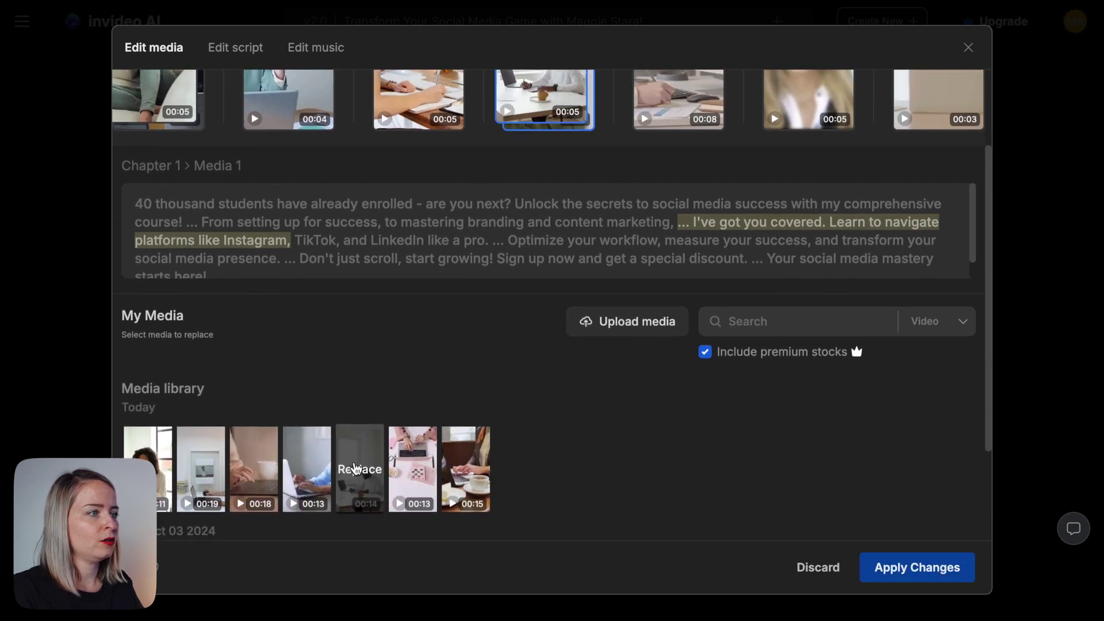
scroll(535, 328, "up", 2)
left_click(432, 152)
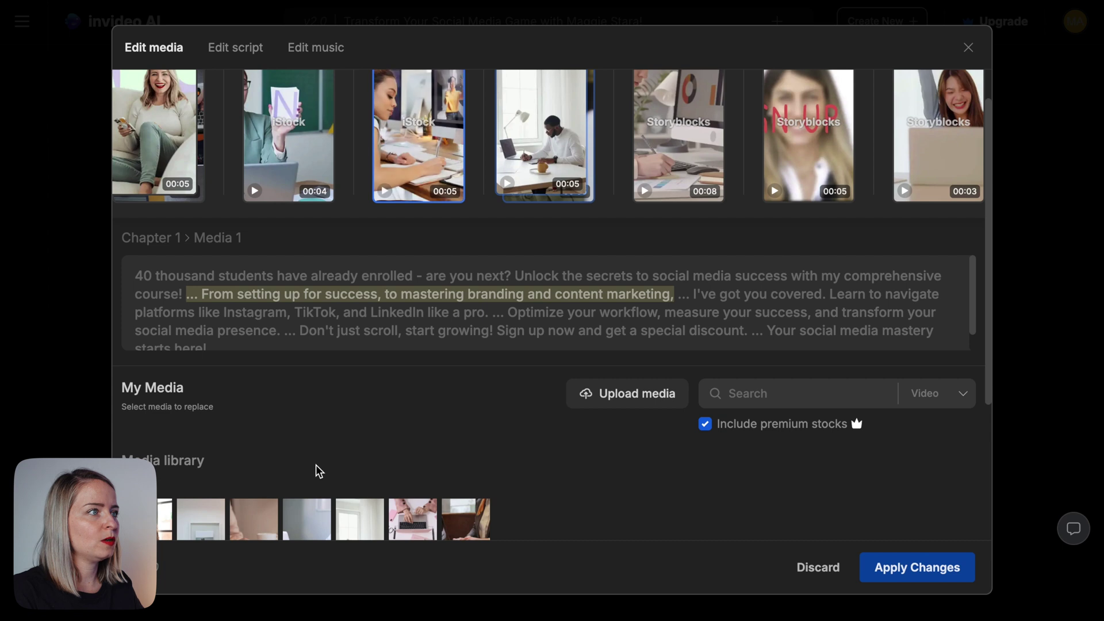
scroll(315, 463, "down", 2)
left_click(315, 469)
scroll(441, 377, "up", 2)
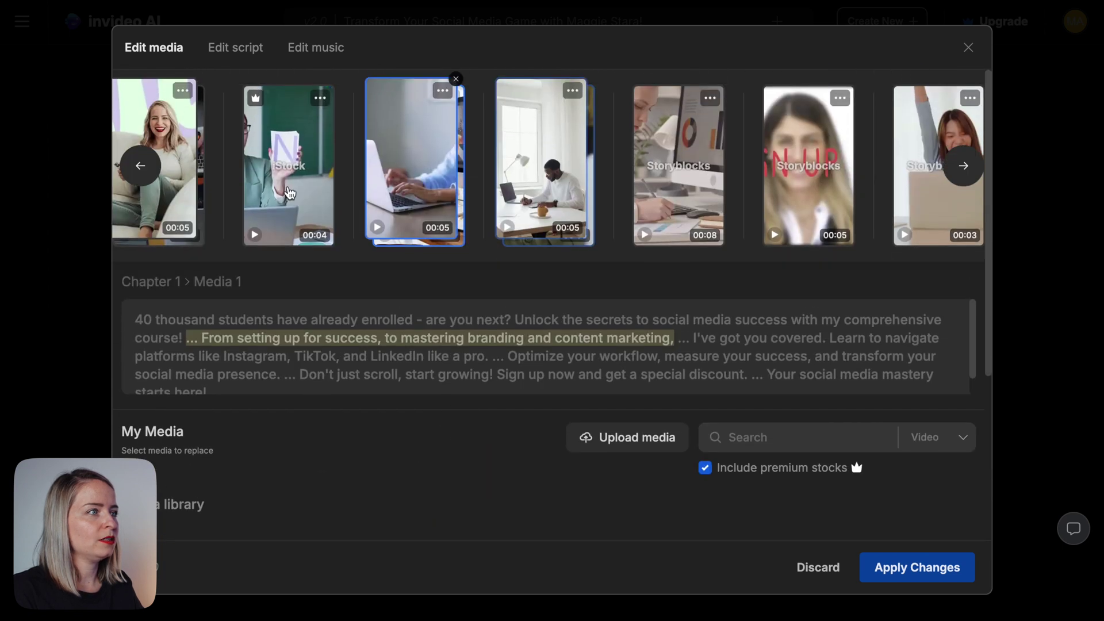
Swap the second, first, sixth and last clips for laptop footage from the media library.
left_click(287, 192)
scroll(355, 438, "down", 2)
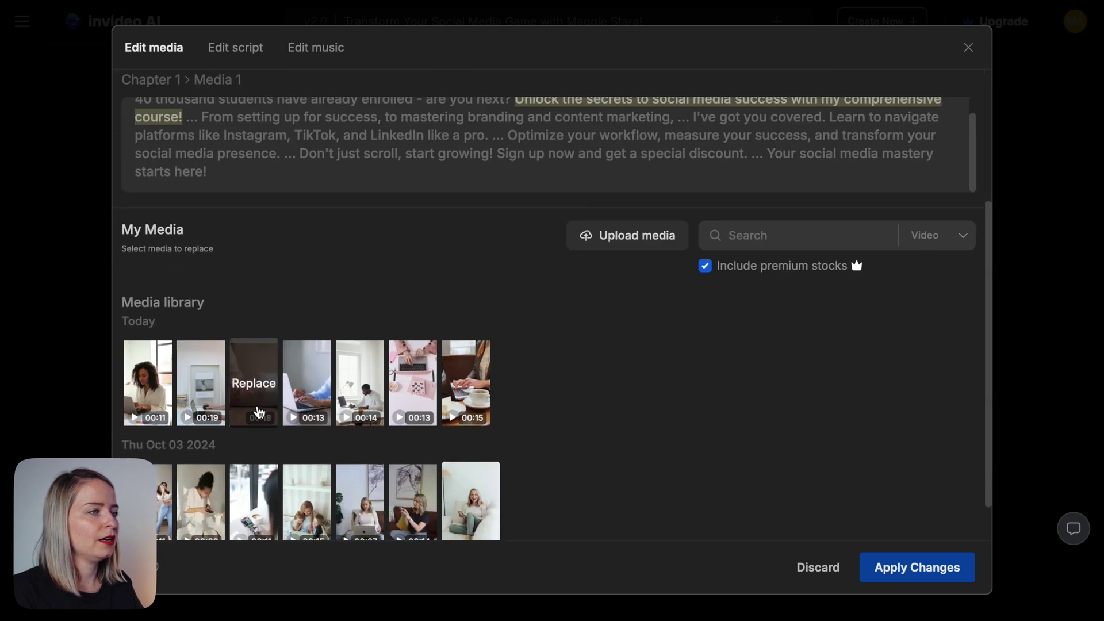
mouse_move(553, 164)
scroll(466, 380, "up", 3)
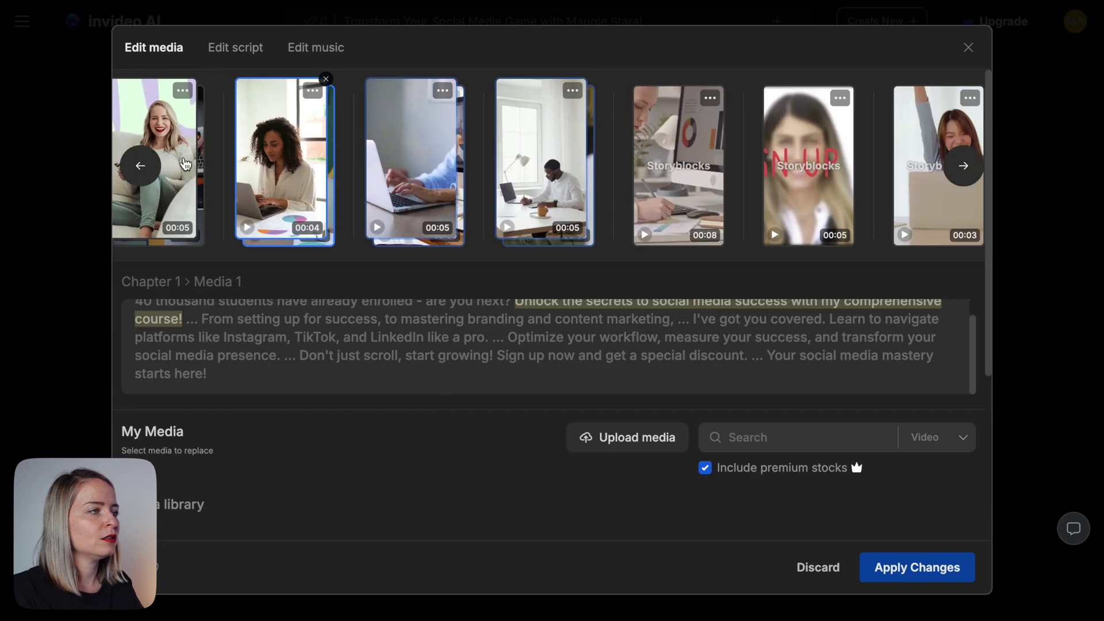
left_click(158, 160)
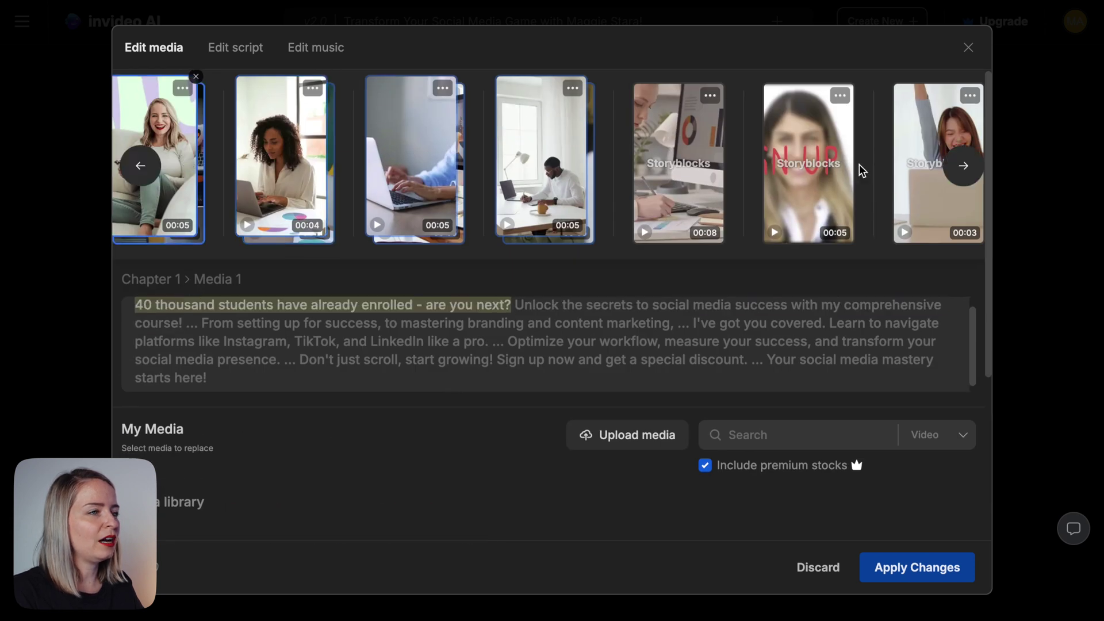
left_click(823, 174)
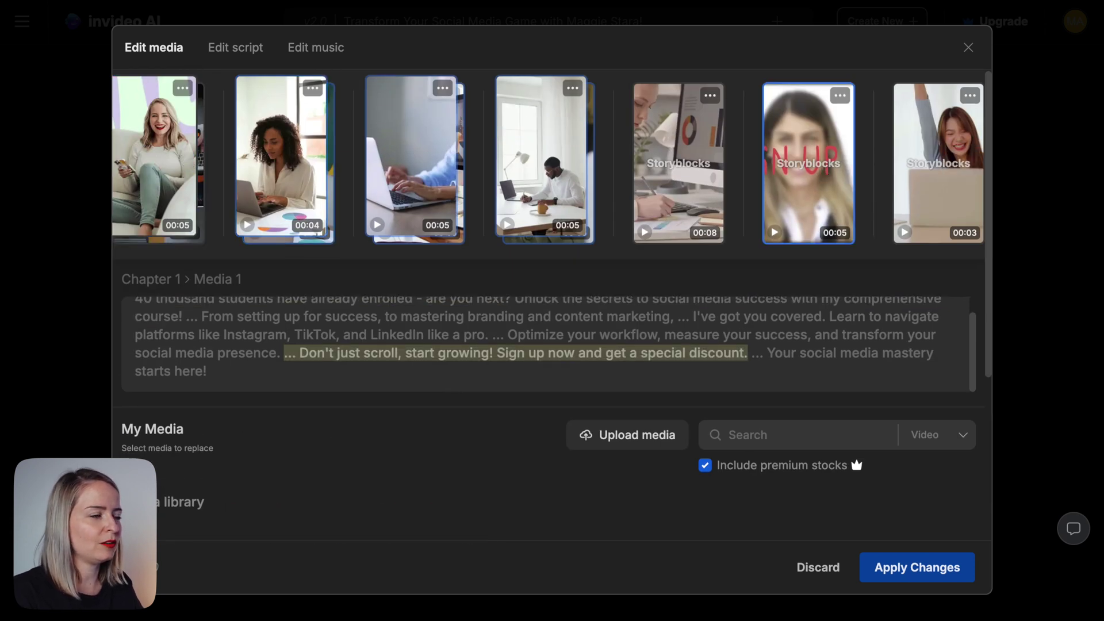
scroll(371, 483, "down", 2)
scroll(431, 389, "down", 3)
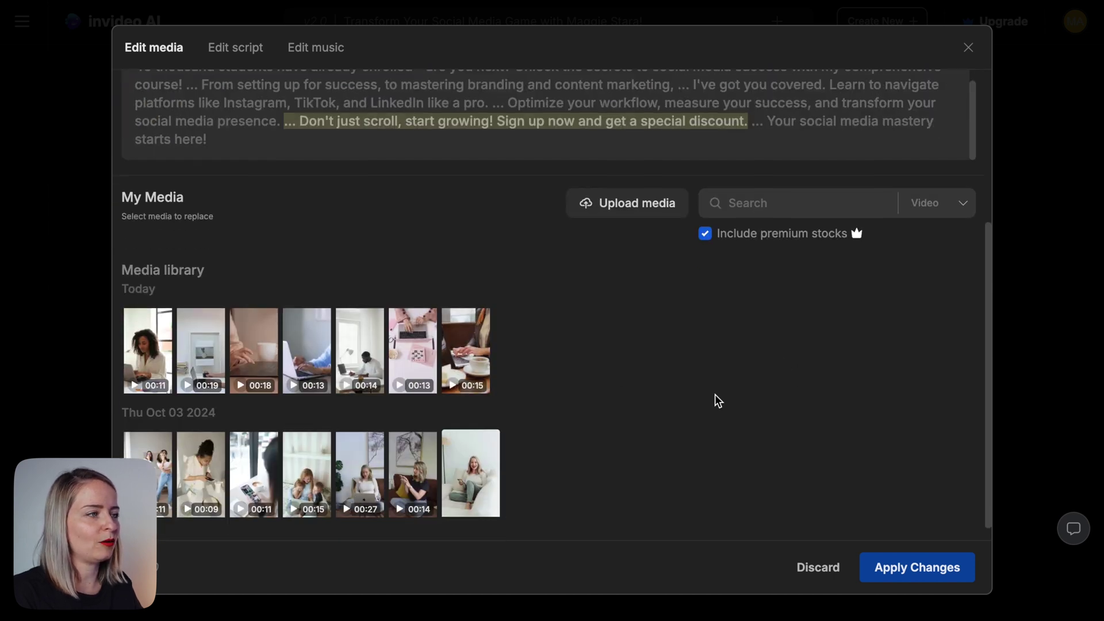
scroll(561, 440, "up", 3)
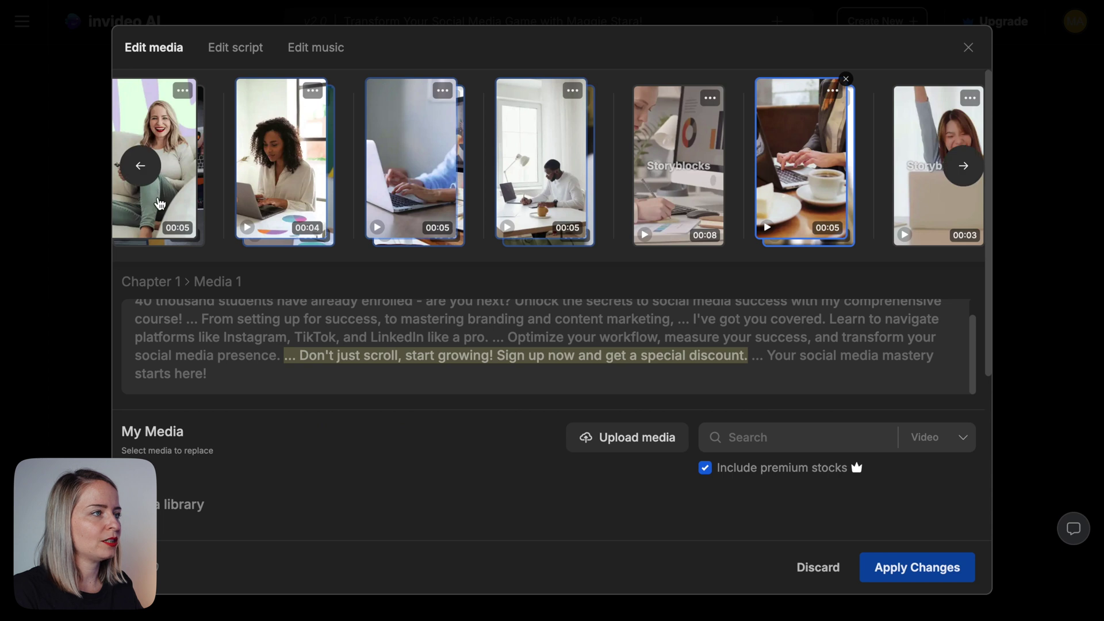
scroll(438, 479, "down", 5)
scroll(439, 480, "up", 2)
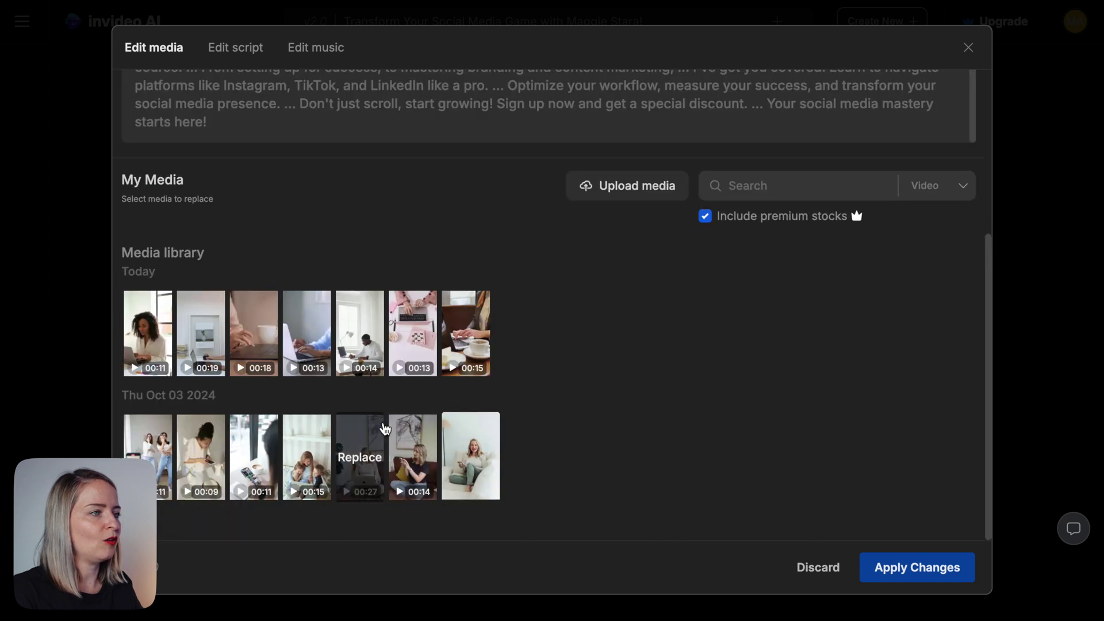
scroll(385, 423, "up", 1)
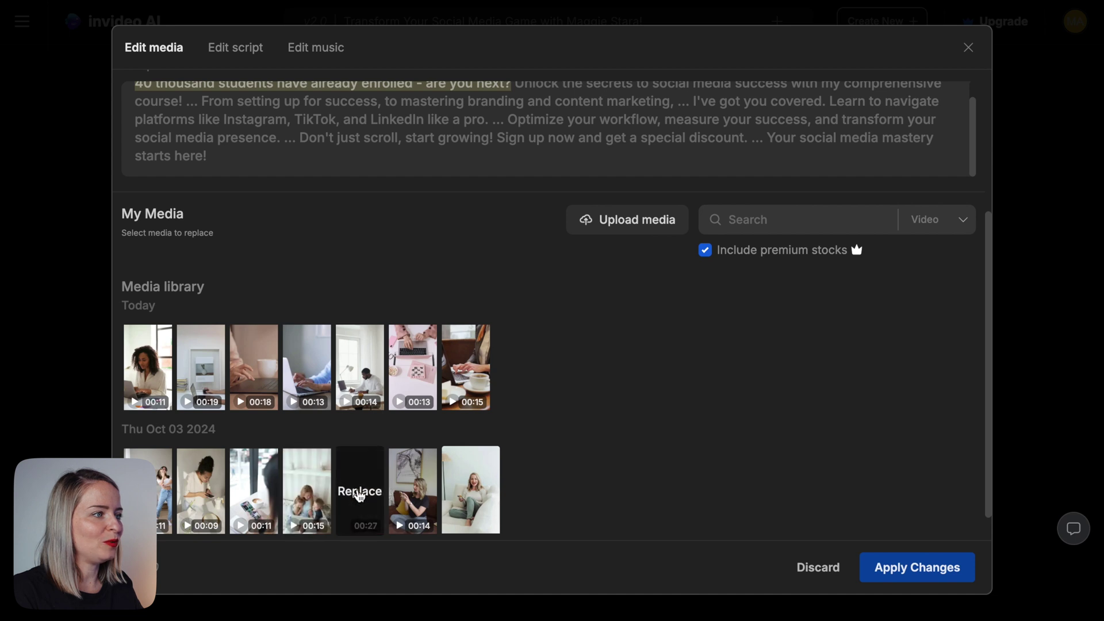
scroll(621, 375, "up", 3)
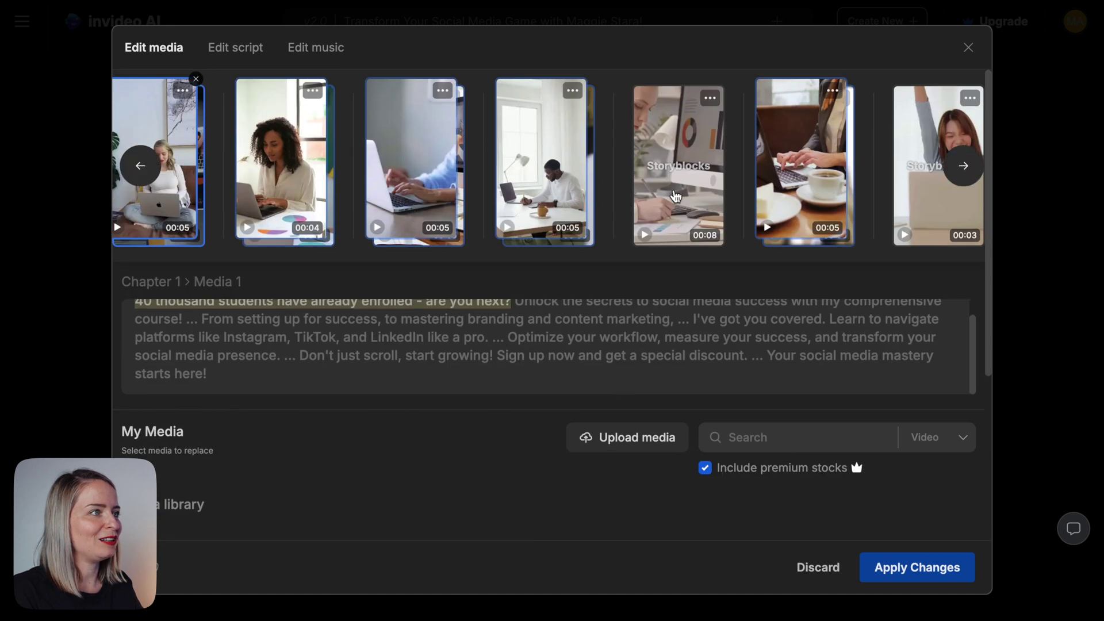
scroll(574, 464, "down", 3)
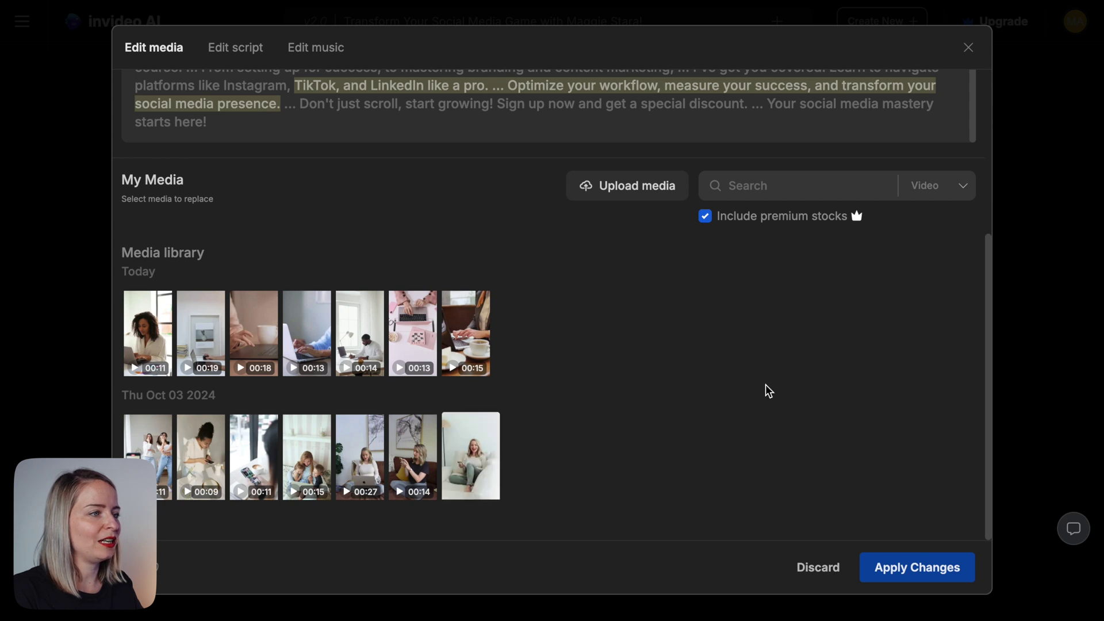
scroll(763, 389, "up", 3)
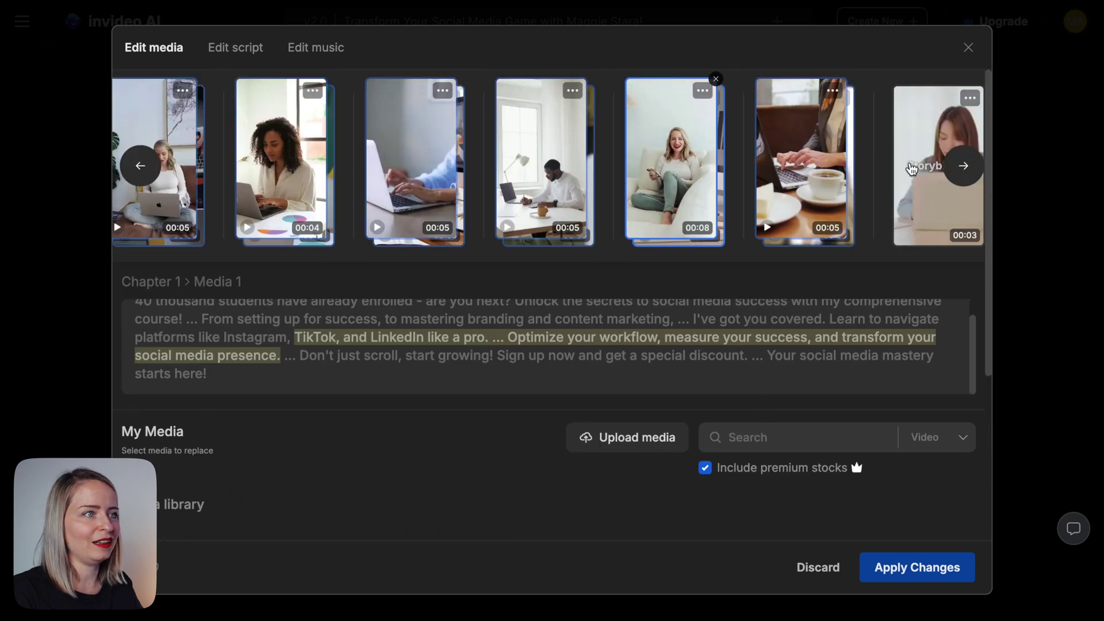
left_click(929, 173)
scroll(425, 498, "down", 3)
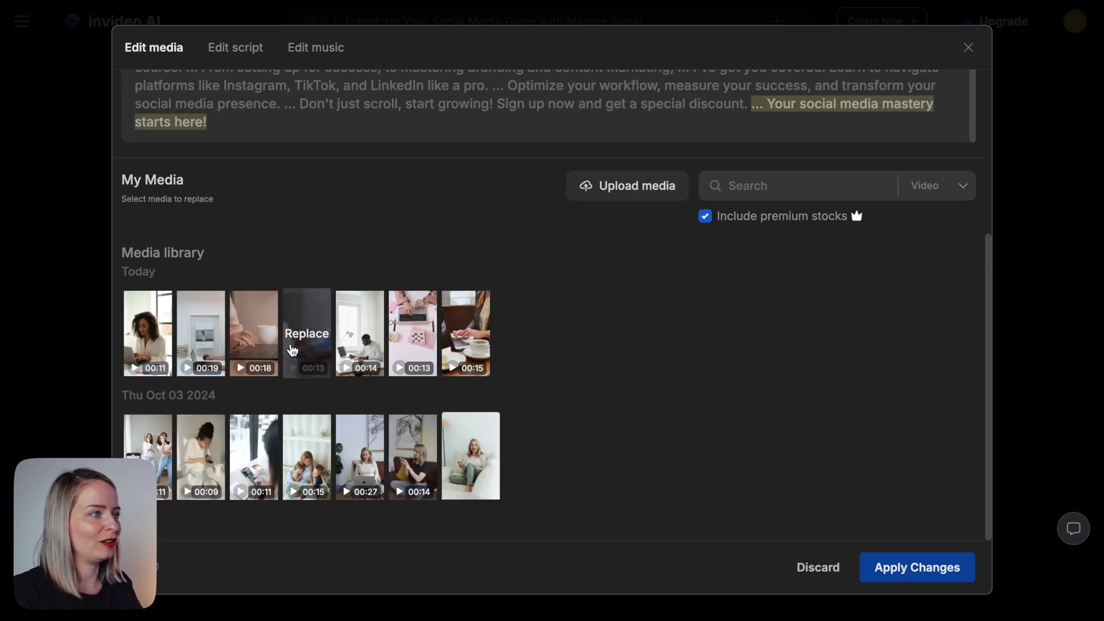
scroll(679, 350, "up", 3)
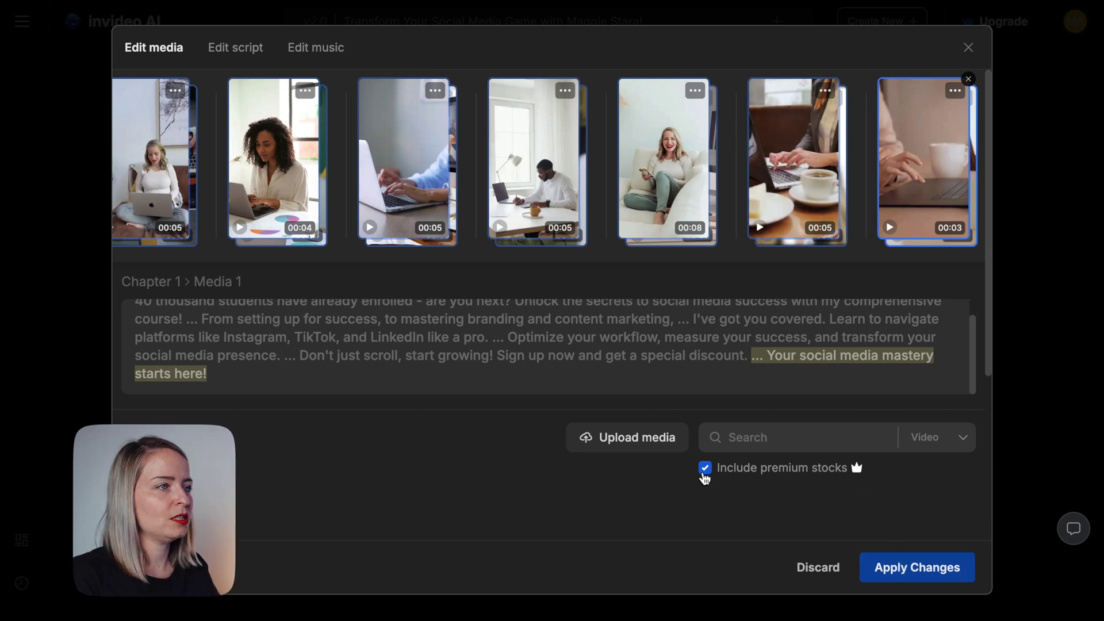
Exclude premium stock and apply the clip replacements so the reel regenerates.
left_click(705, 468)
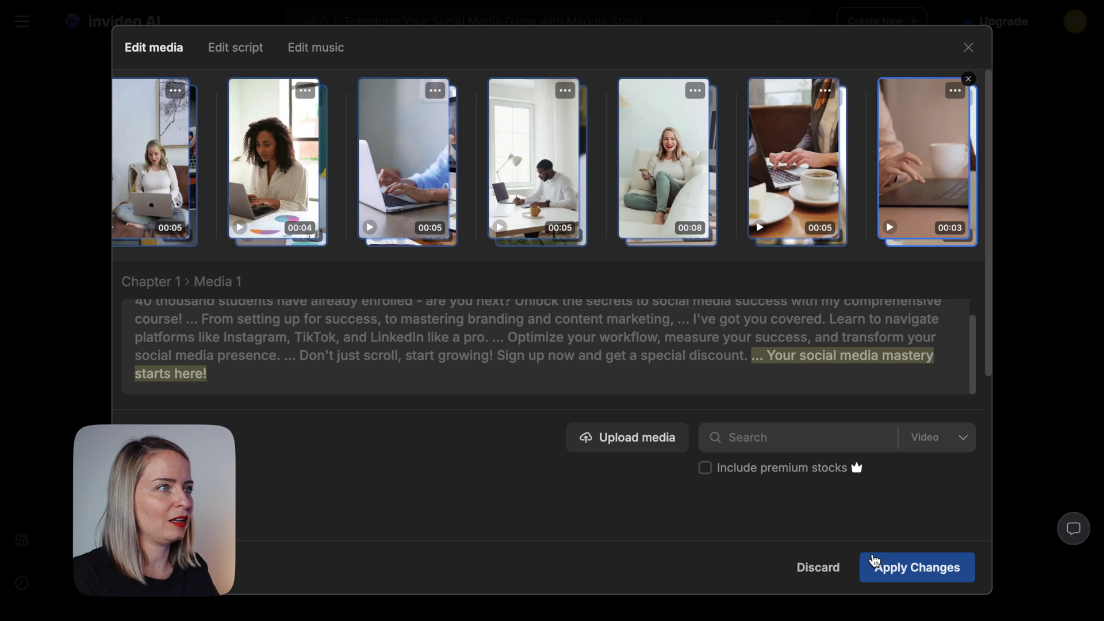
left_click(885, 570)
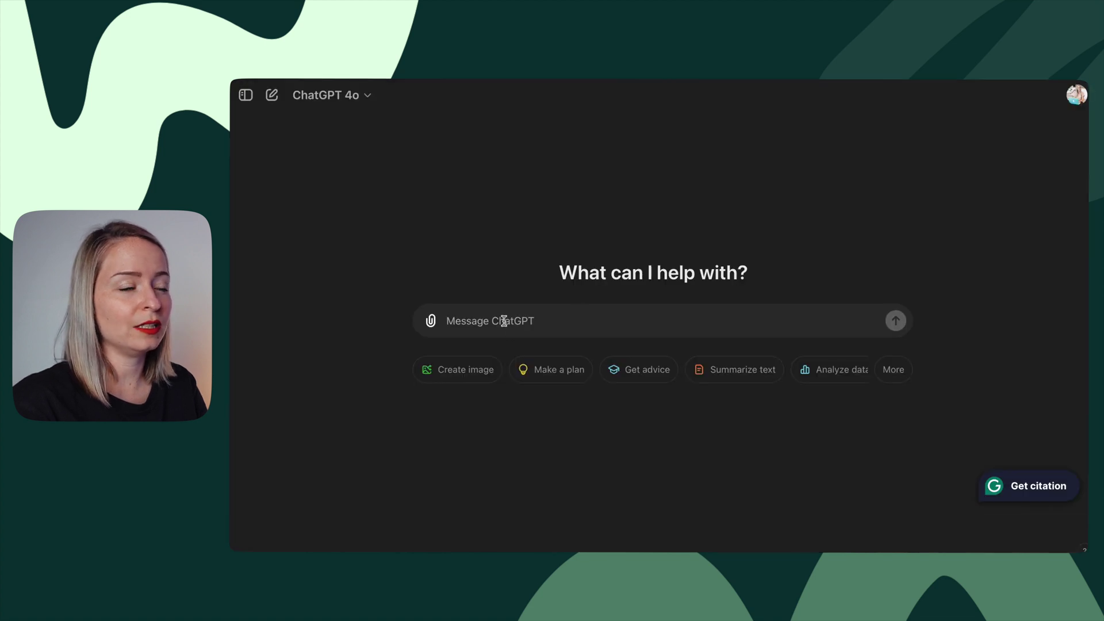
Send ChatGPT a request to help write an Instagram caption for the course reel.
left_click(502, 321)
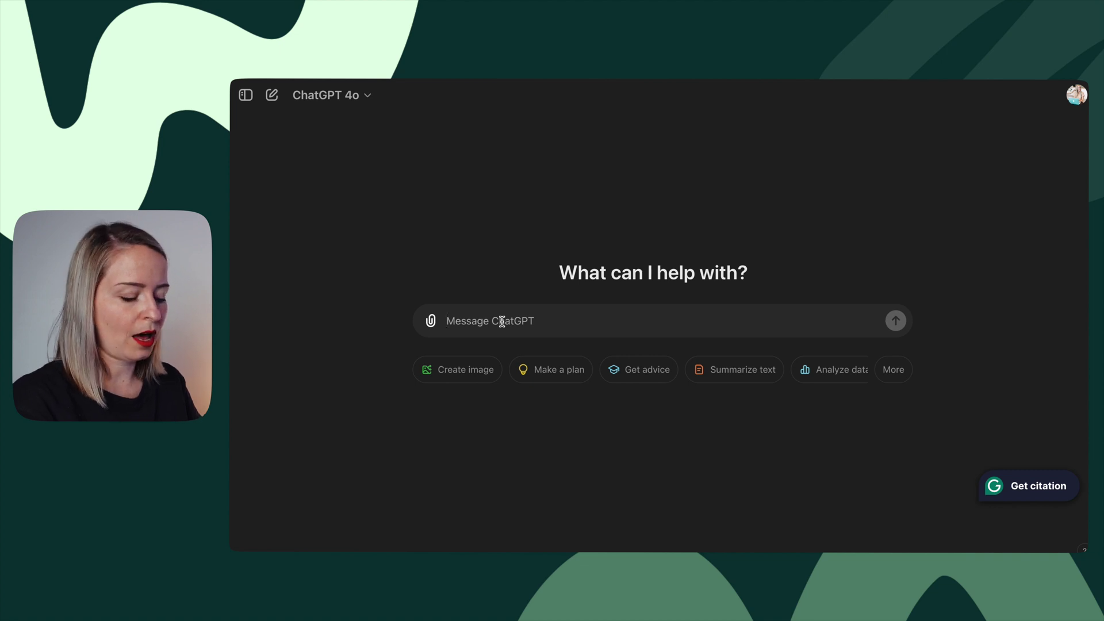
type("I want y")
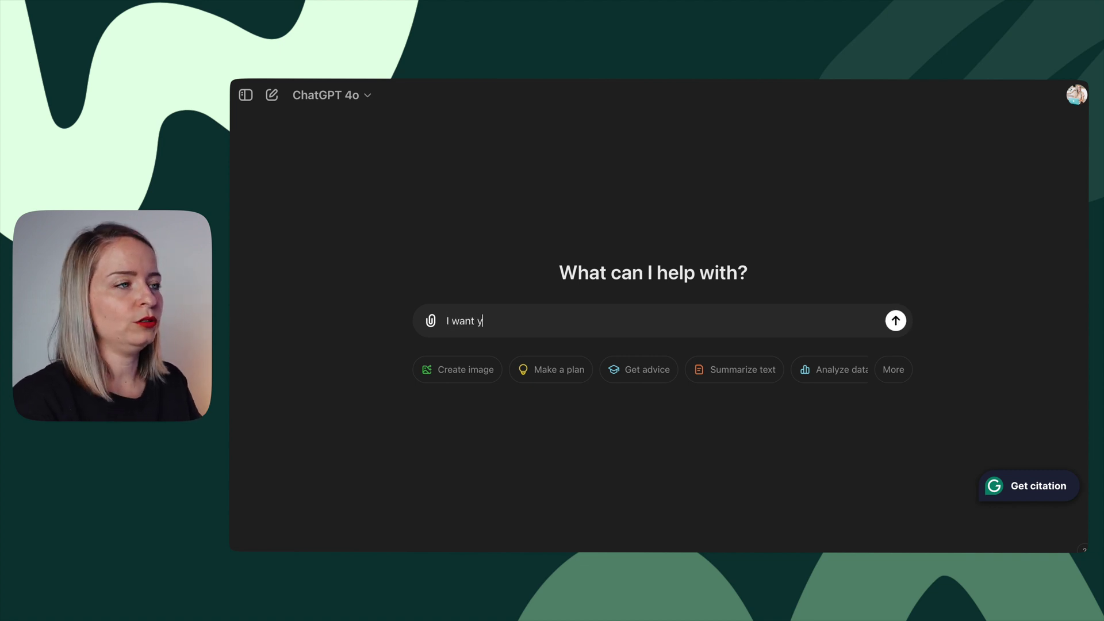
type("ou to help")
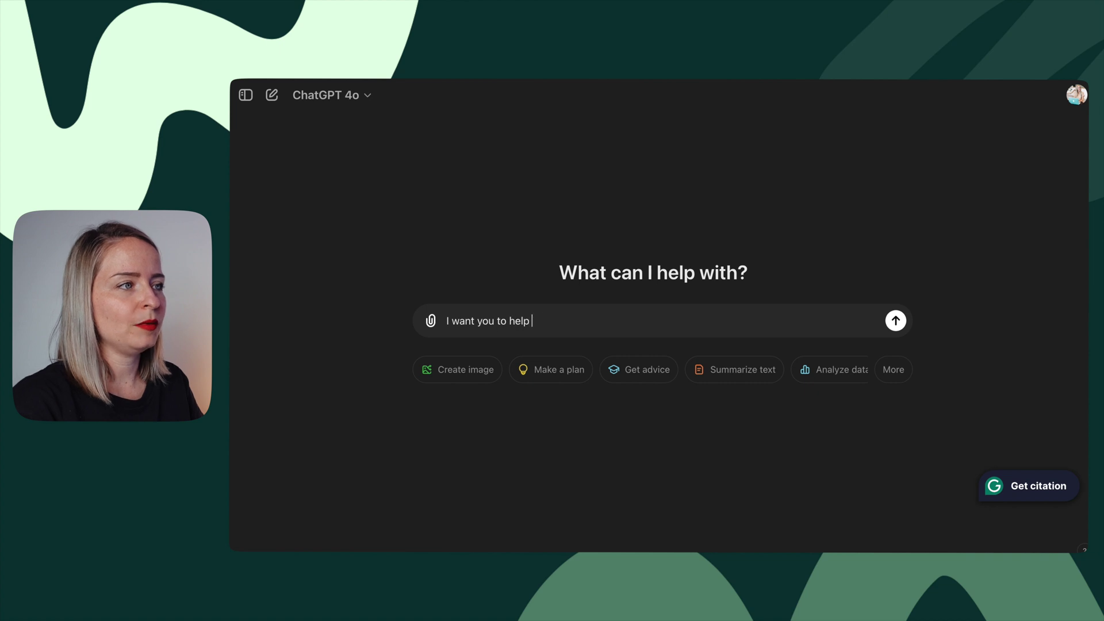
type("me create an")
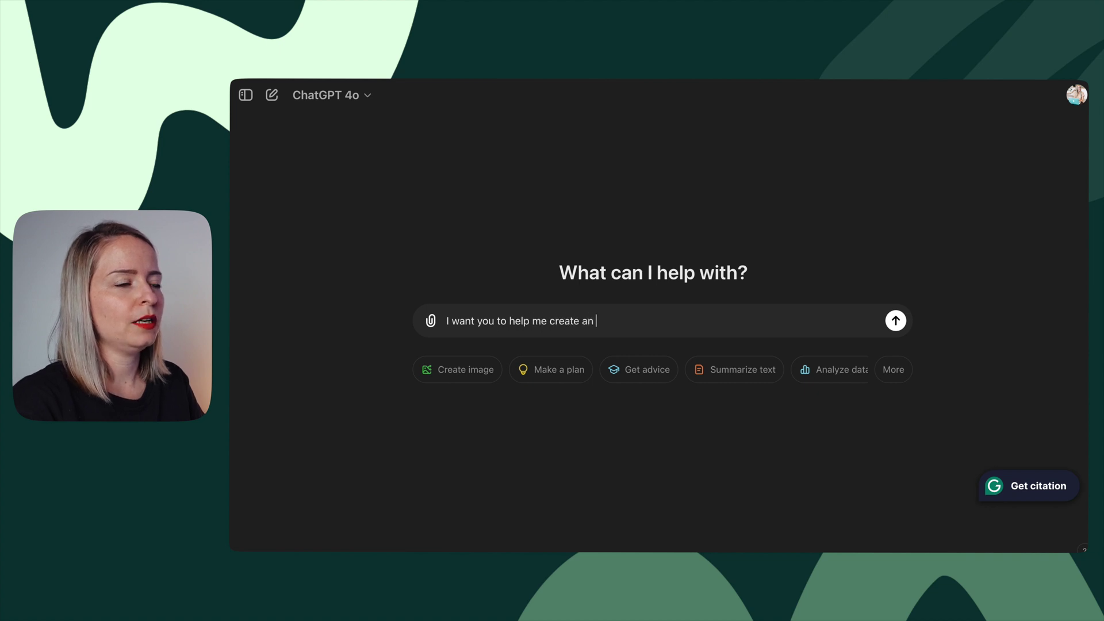
type("Instagram caption for a reel that'll")
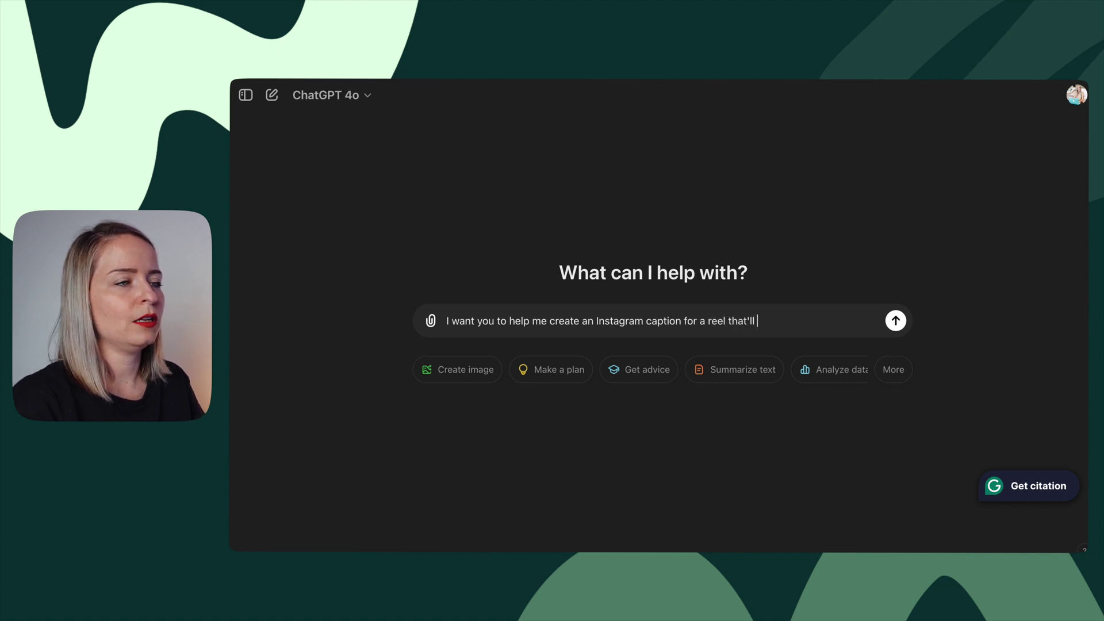
type("be promotin")
type("g my online ")
type("course. Can I give")
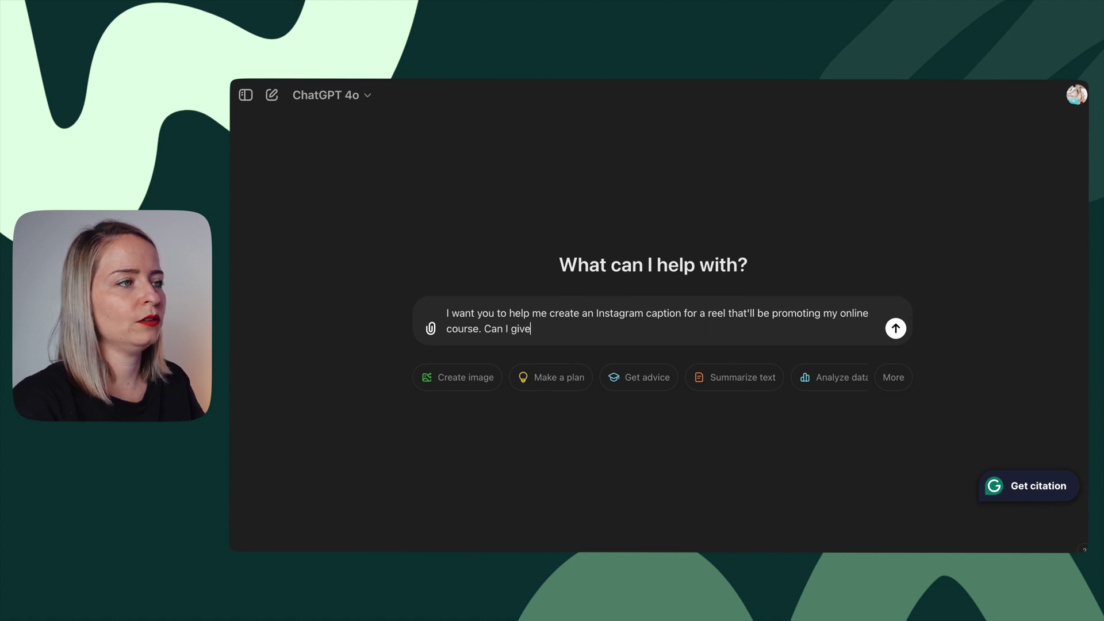
type(" you")
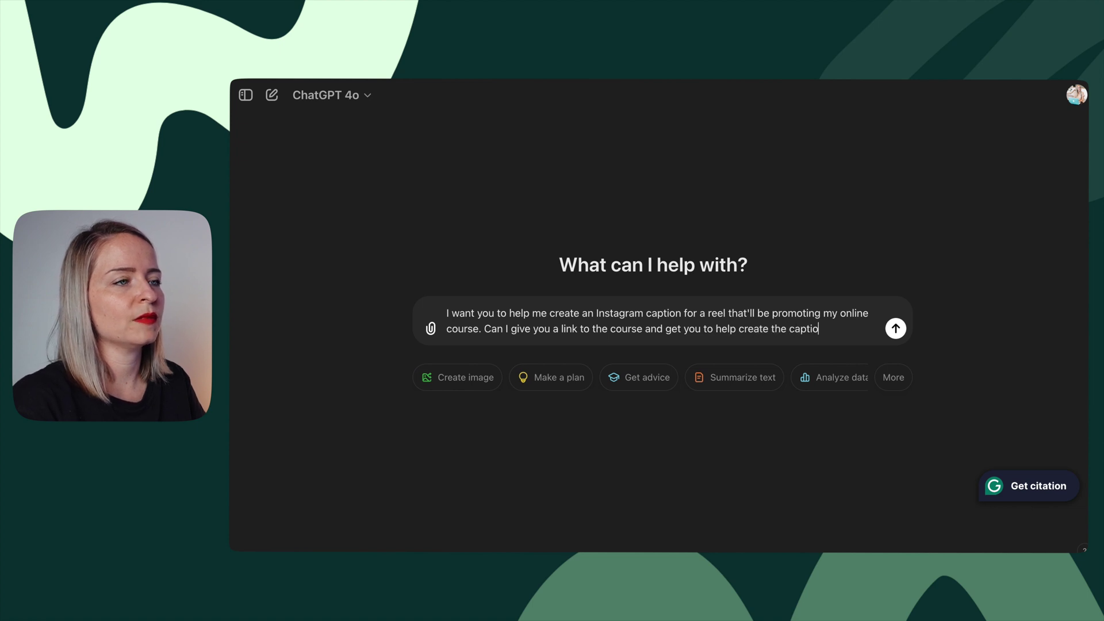
key("Return")
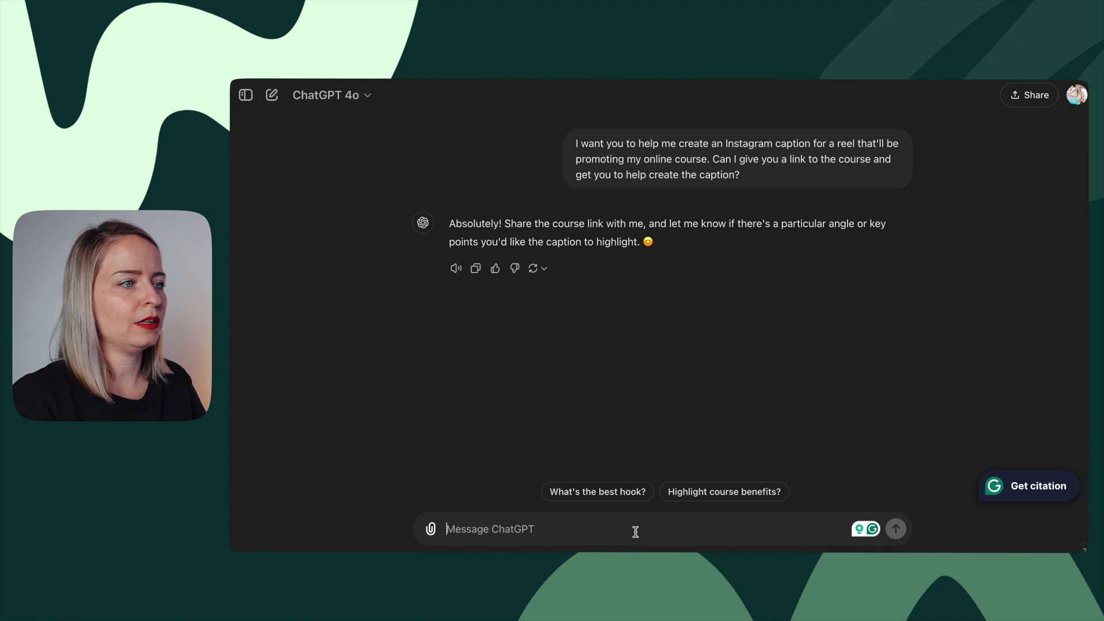
Send the pasted course link and review the drafted caption with SOCIAL-20-OFF code and hashtags.
type("https://courses.maggiestara.com/courses/social-media?coupon=SOCIAL-20-OFF")
key("Return")
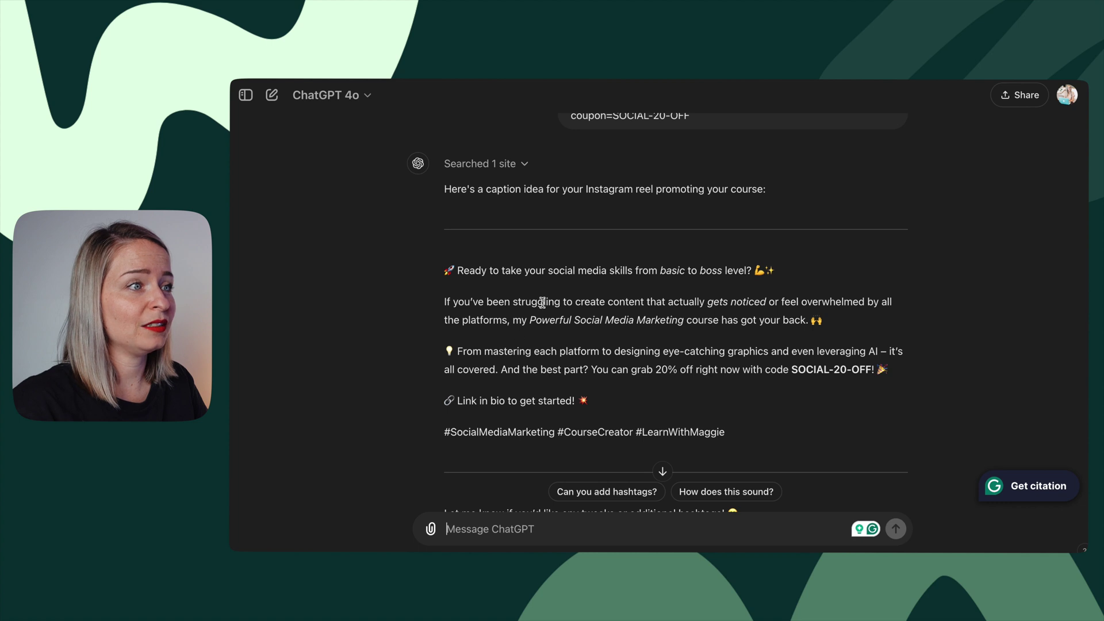
left_click_drag(549, 303, 563, 321)
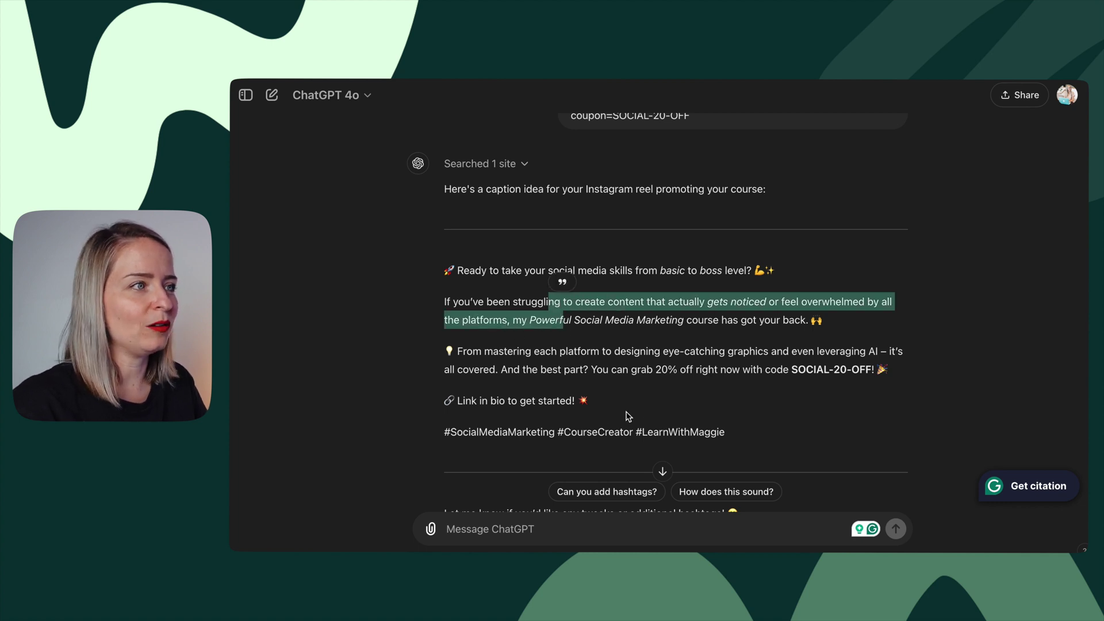
left_click(418, 405)
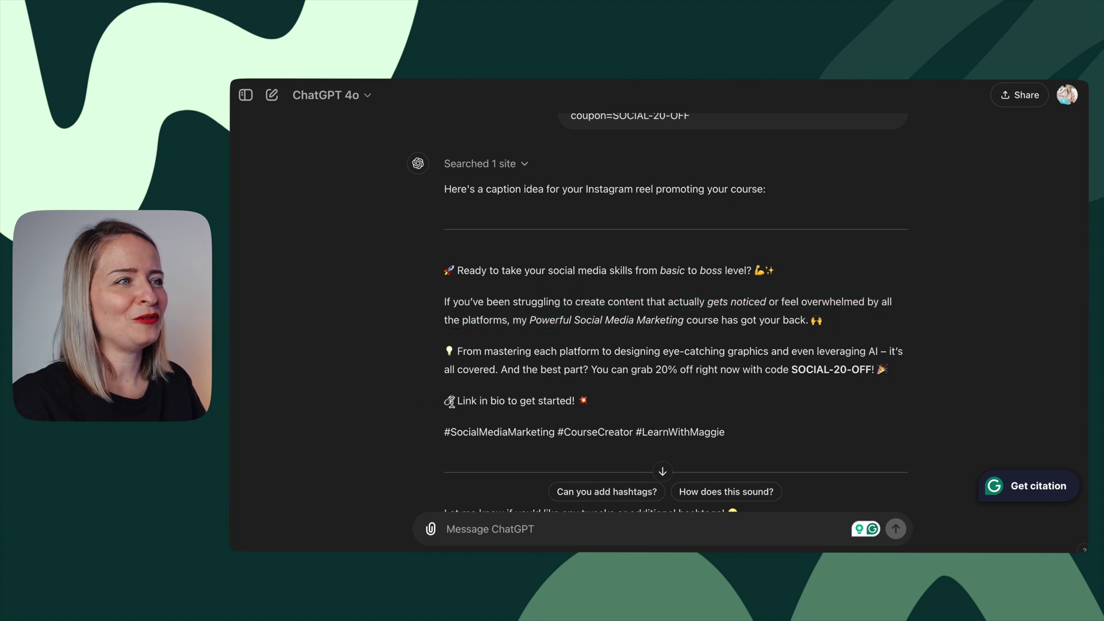